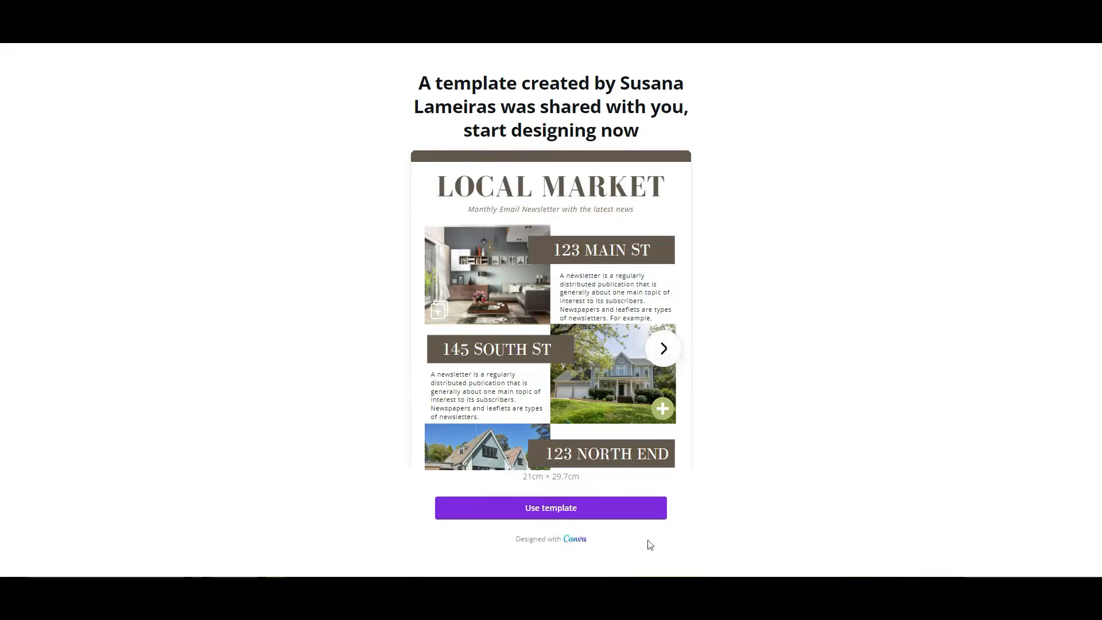
- Start a new design from the shared Local Market newsletter template and bring up the photo library
{"action": "left_click", "coordinate": [552, 515]}
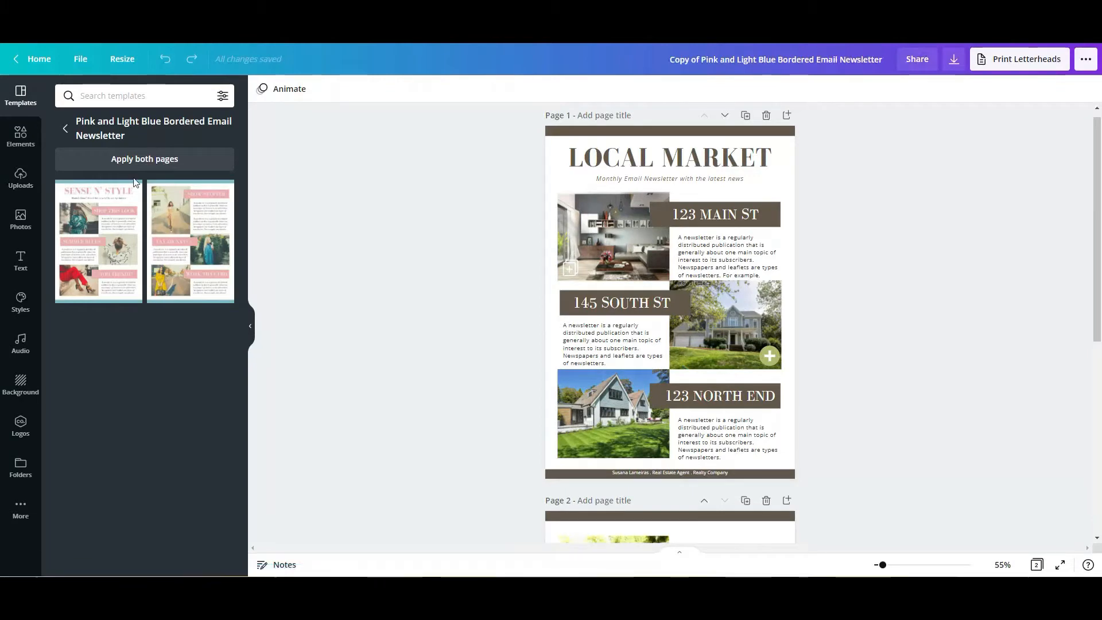
{"action": "left_click", "coordinate": [64, 129]}
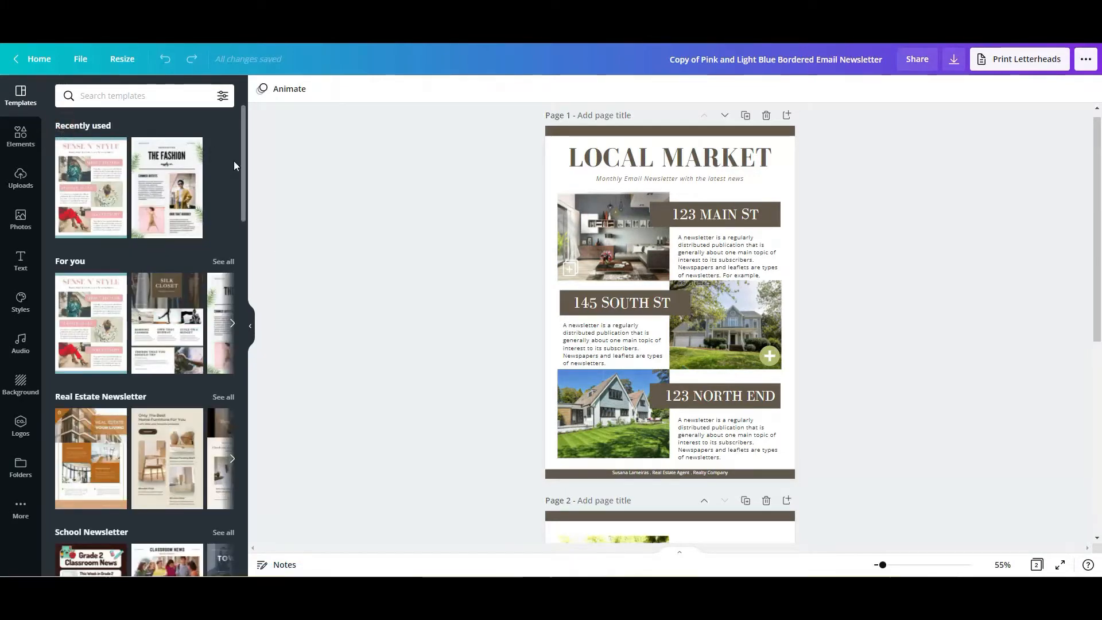
{"action": "left_click", "coordinate": [21, 218]}
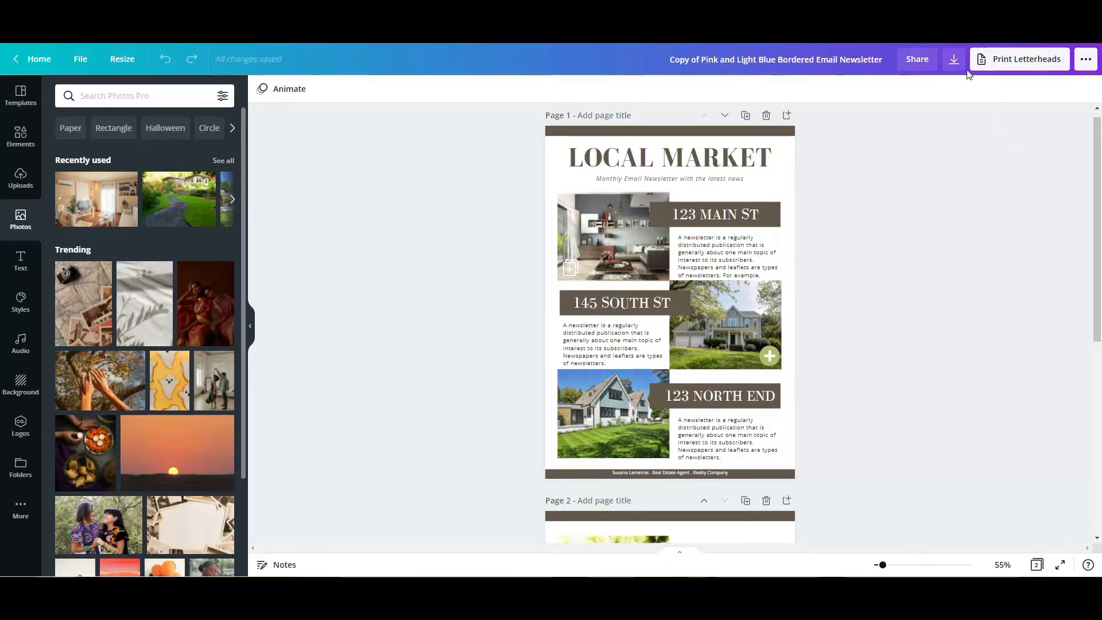
- Check the download options without exporting, and look over the newsletter's pages
{"action": "left_click", "coordinate": [954, 59]}
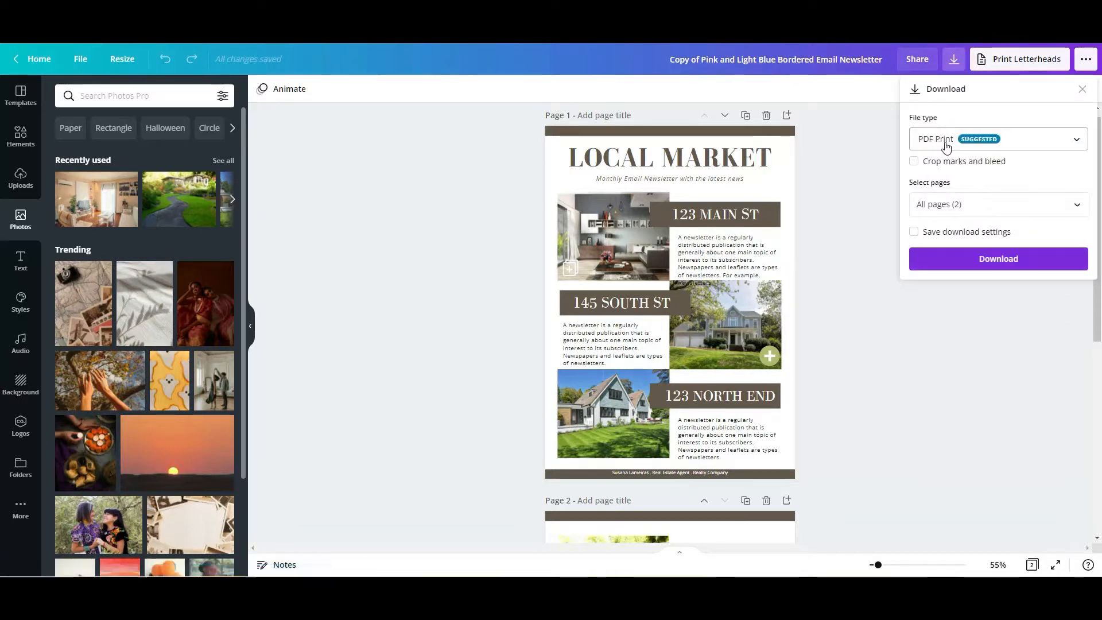
{"action": "left_click", "coordinate": [845, 232]}
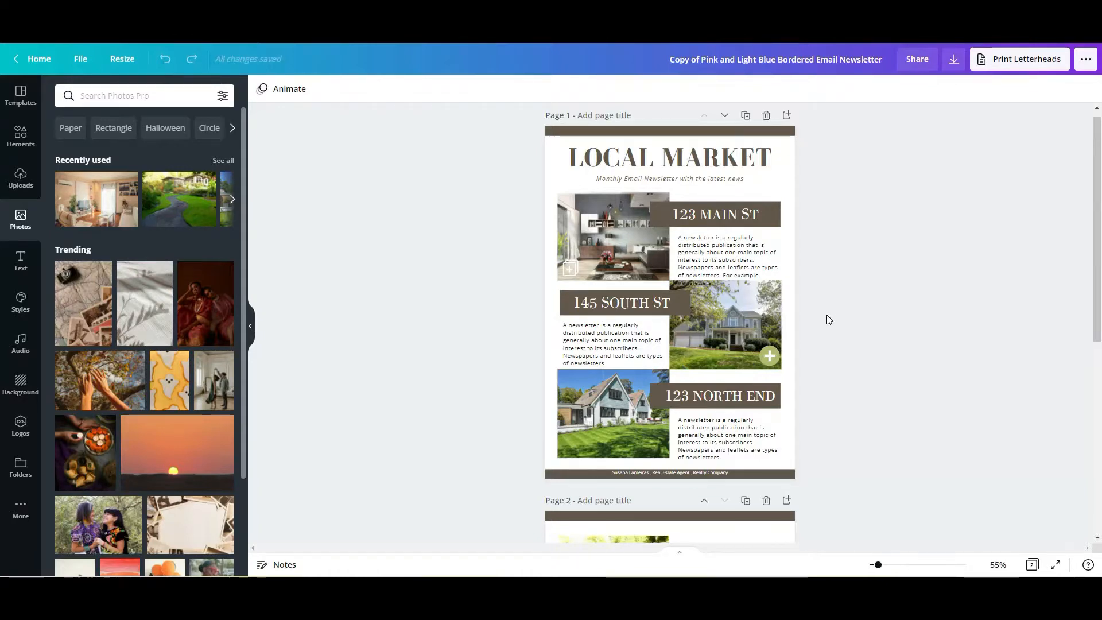
{"action": "scroll", "coordinate": [826, 314], "scroll_direction": "down", "scroll_amount": 5}
{"action": "scroll", "coordinate": [483, 376], "scroll_direction": "down", "scroll_amount": 2}
{"action": "scroll", "coordinate": [480, 373], "scroll_direction": "up", "scroll_amount": 7}
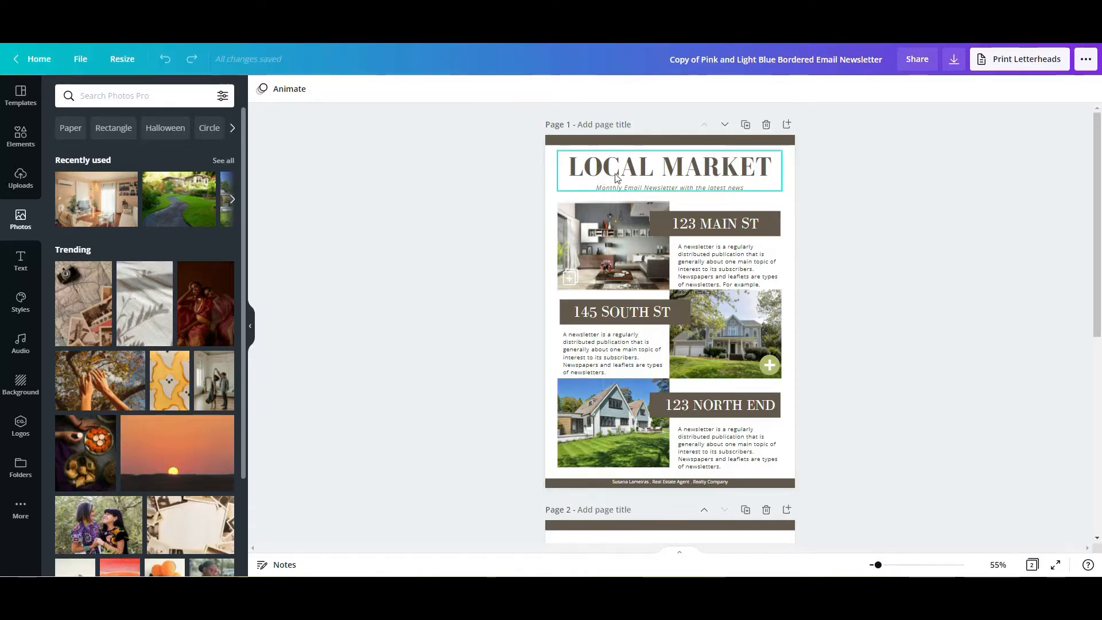
- Ungroup the LOCAL MARKET title from its subtitle so that each can be edited separately
{"action": "left_click", "coordinate": [655, 175]}
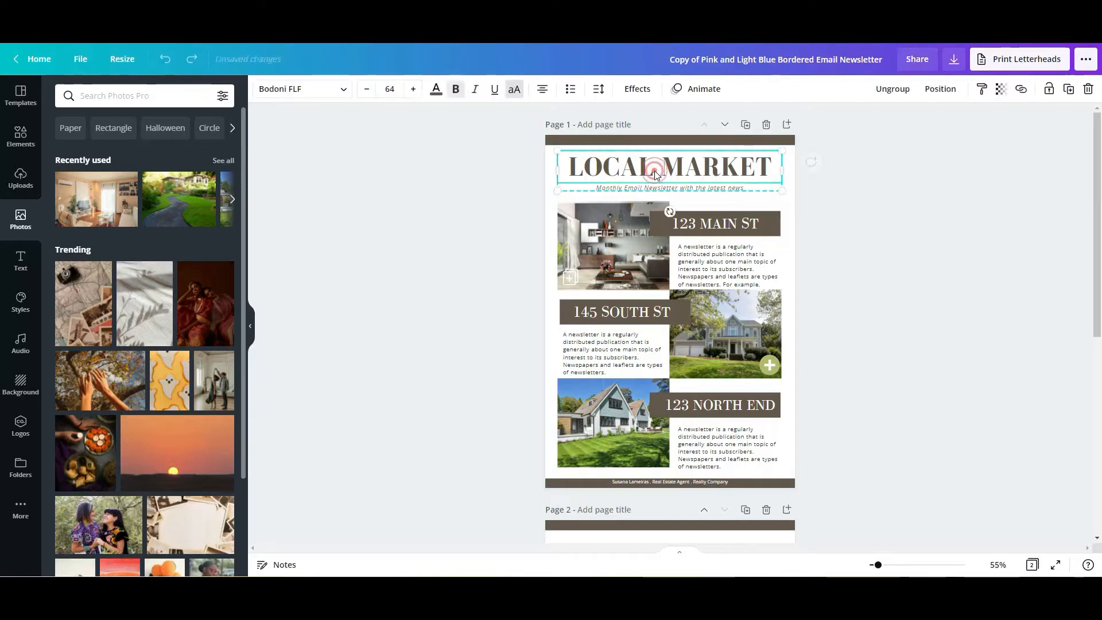
{"action": "left_click", "coordinate": [894, 89]}
{"action": "left_click", "coordinate": [893, 253]}
{"action": "left_click", "coordinate": [690, 170]}
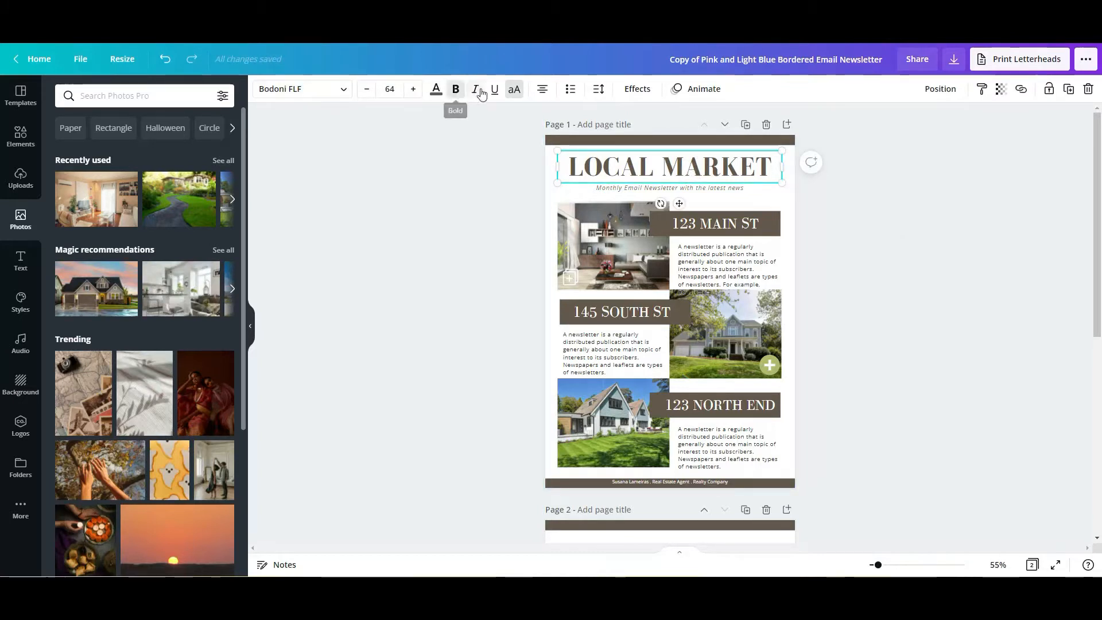
{"action": "left_click", "coordinate": [456, 202]}
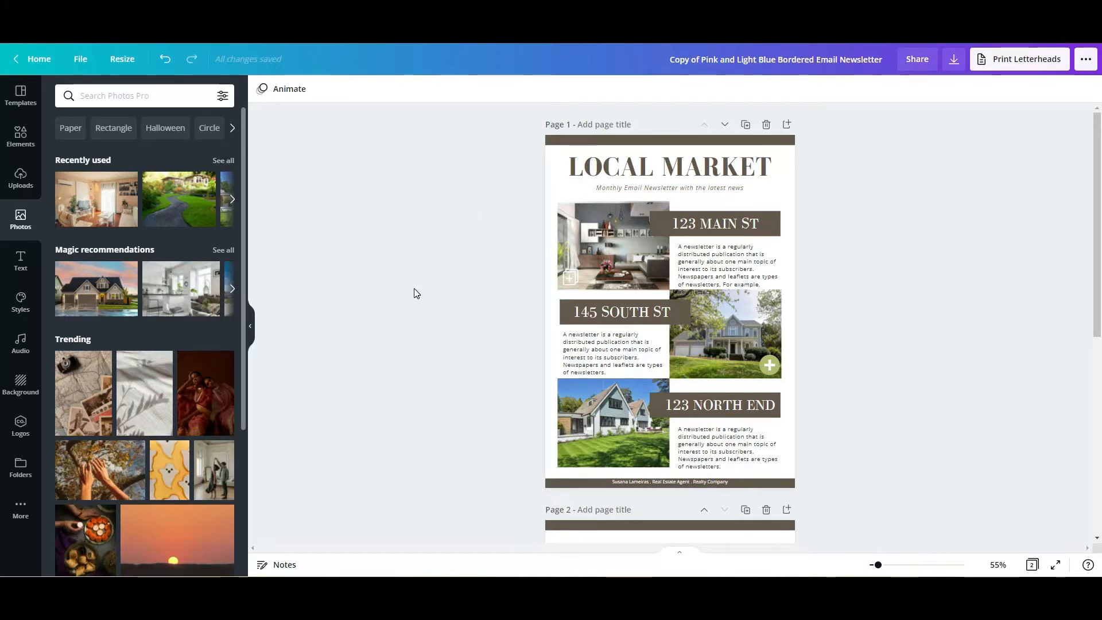
- Look through both newsletter pages, examining the property listings, footer and the agent's contact section
{"action": "scroll", "coordinate": [415, 291], "scroll_direction": "down", "scroll_amount": 5}
{"action": "scroll", "coordinate": [418, 291], "scroll_direction": "up", "scroll_amount": 5}
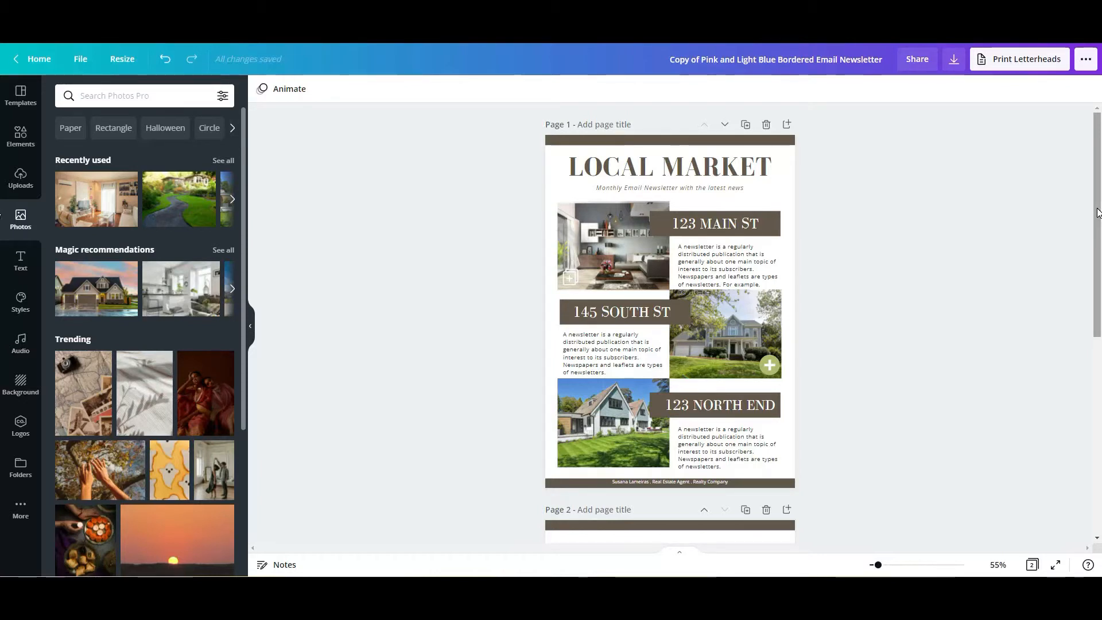
{"action": "left_click_drag", "start_coordinate": [1097, 213], "coordinate": [1098, 216]}
{"action": "scroll", "coordinate": [1099, 216], "scroll_direction": "up", "scroll_amount": 1}
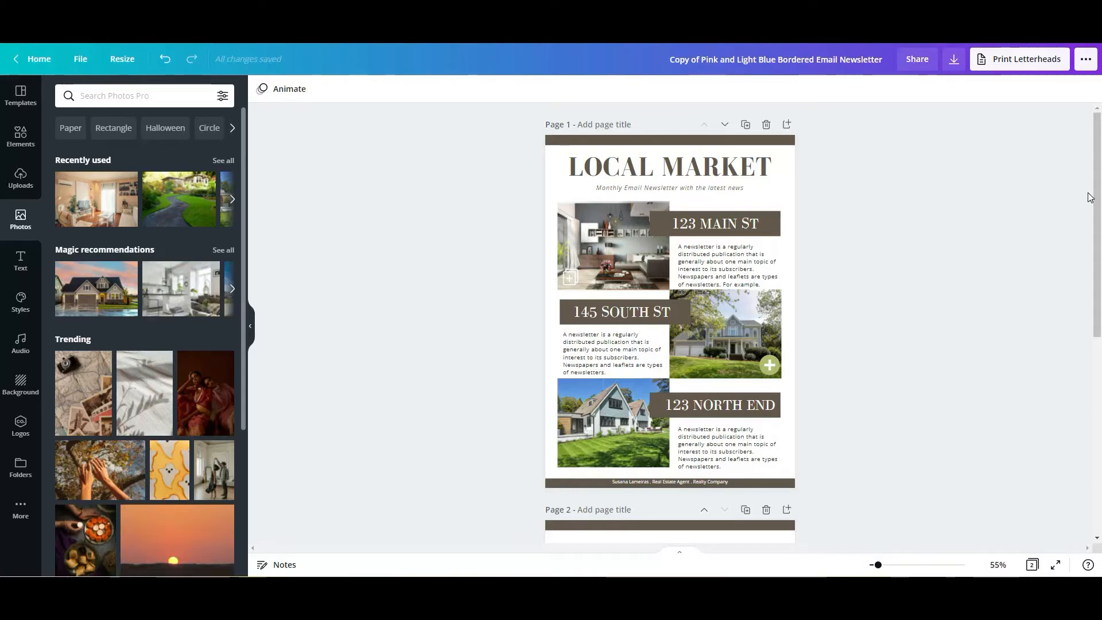
{"action": "scroll", "coordinate": [1096, 207], "scroll_direction": "down", "scroll_amount": 2}
{"action": "scroll", "coordinate": [1095, 212], "scroll_direction": "down", "scroll_amount": 1}
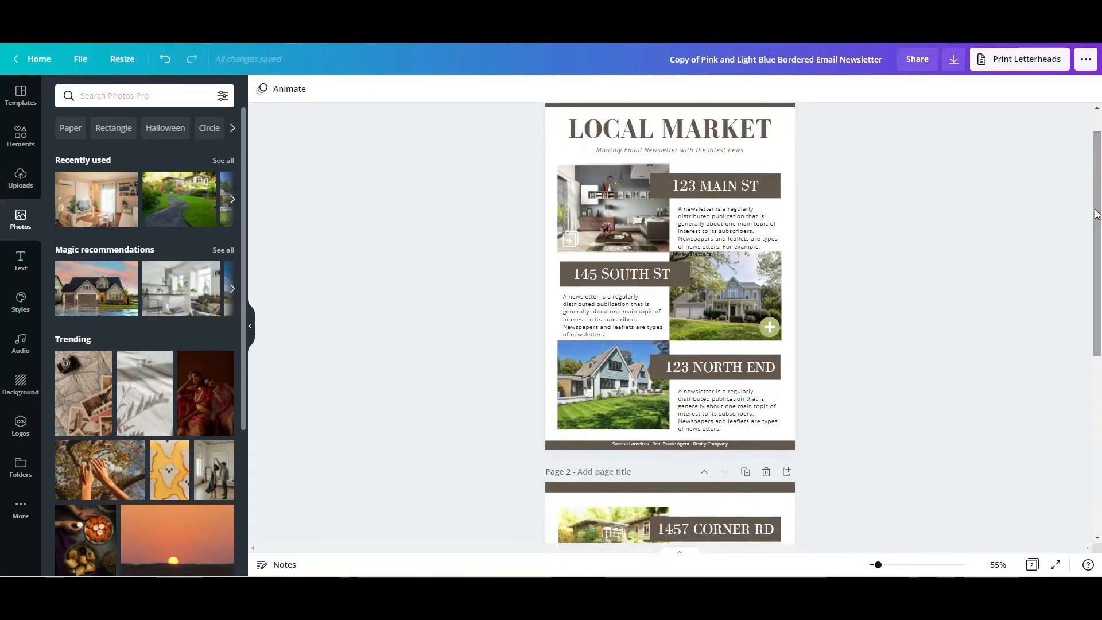
{"action": "scroll", "coordinate": [848, 315], "scroll_direction": "down", "scroll_amount": 6}
{"action": "scroll", "coordinate": [848, 312], "scroll_direction": "up", "scroll_amount": 7}
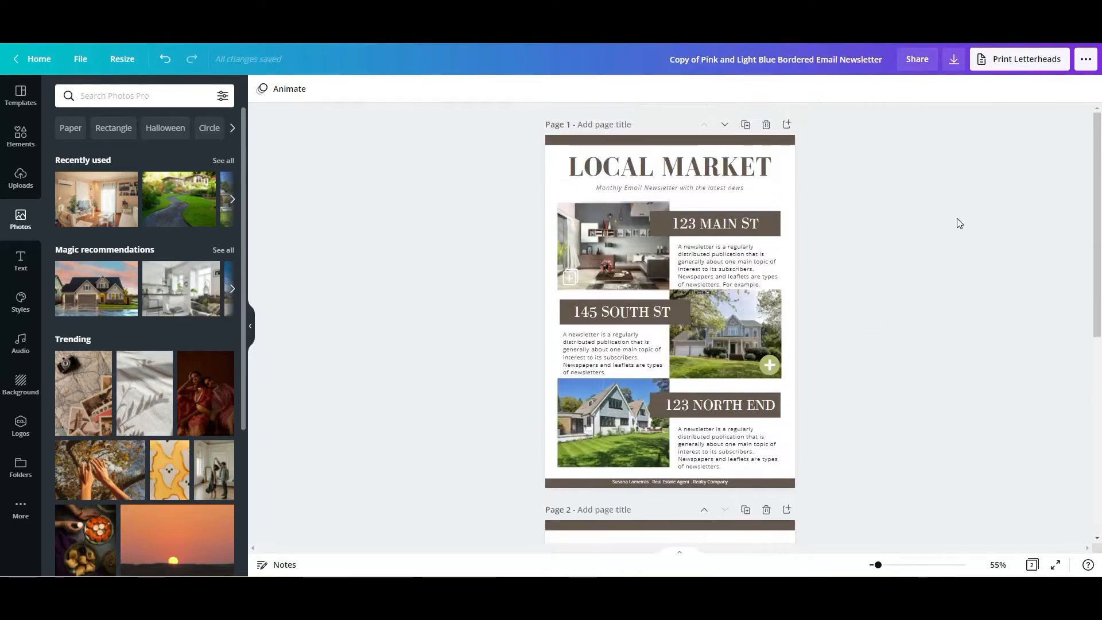
{"action": "scroll", "coordinate": [955, 229], "scroll_direction": "down", "scroll_amount": 4}
{"action": "scroll", "coordinate": [954, 275], "scroll_direction": "down", "scroll_amount": 3}
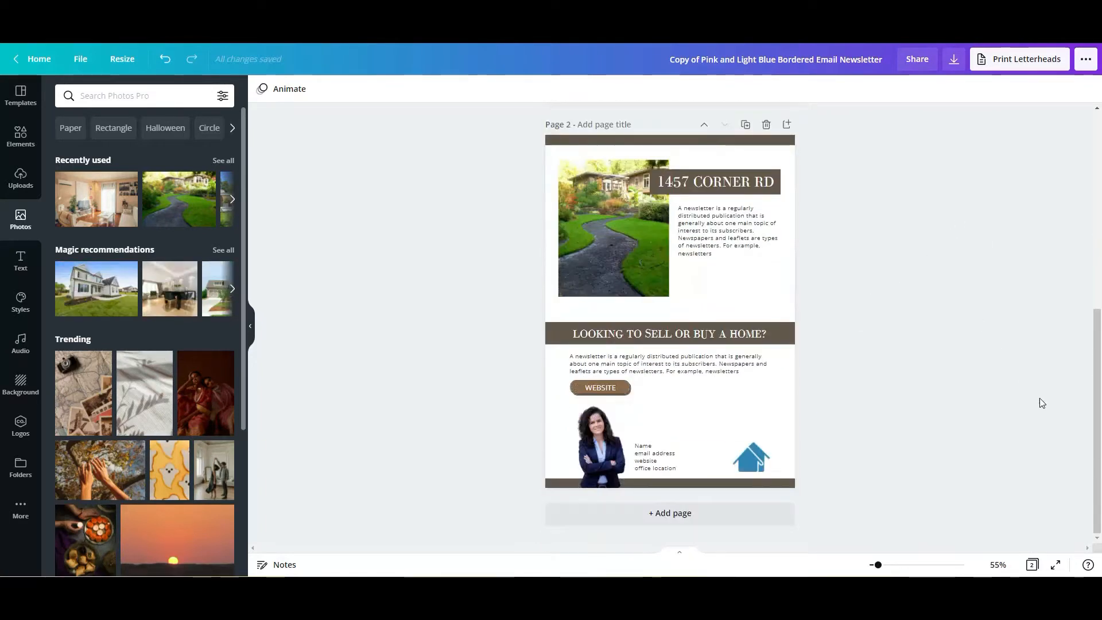
{"action": "left_click_drag", "start_coordinate": [1099, 417], "coordinate": [1060, 219]}
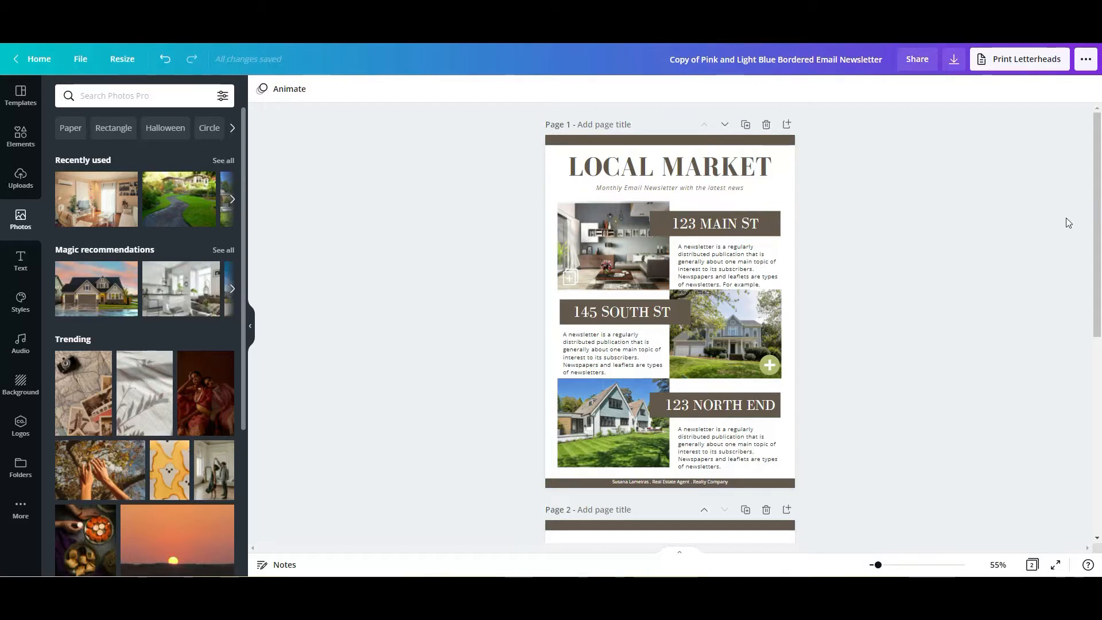
- Move the first listing's description text slightly up so it clears the house photo below it
{"action": "left_click", "coordinate": [887, 565]}
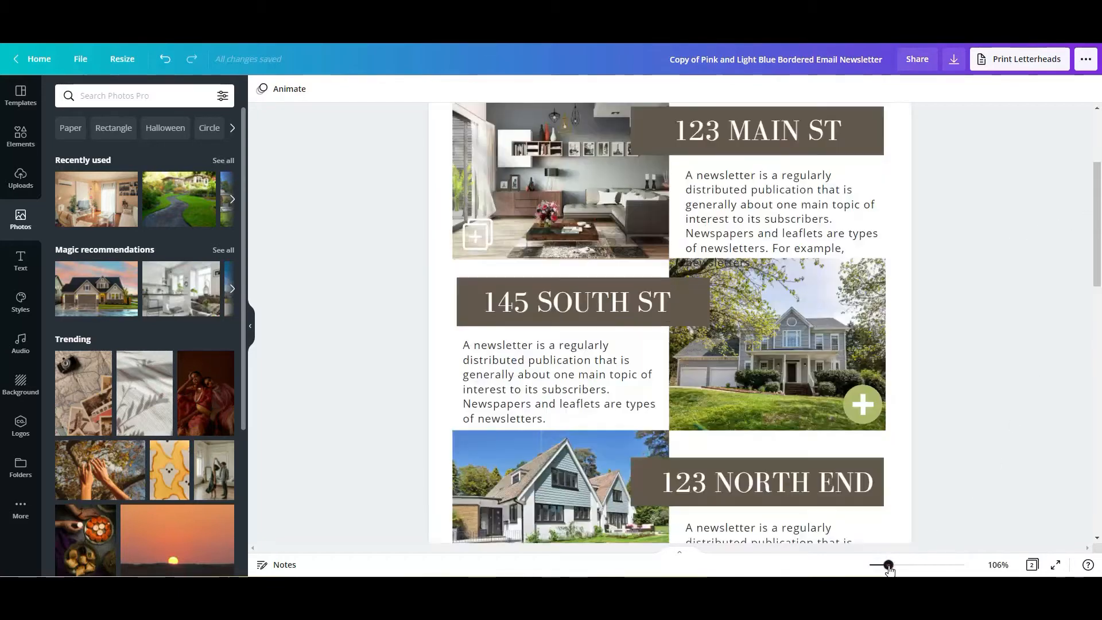
{"action": "left_click_drag", "start_coordinate": [887, 565], "coordinate": [877, 565]}
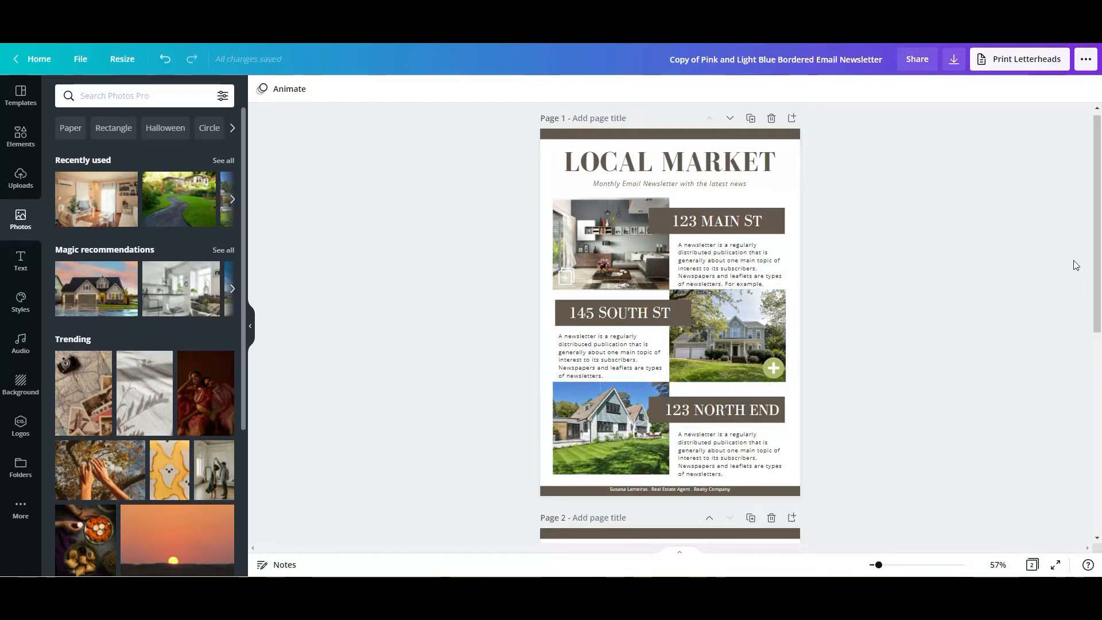
{"action": "left_click_drag", "start_coordinate": [1095, 226], "coordinate": [1095, 223]}
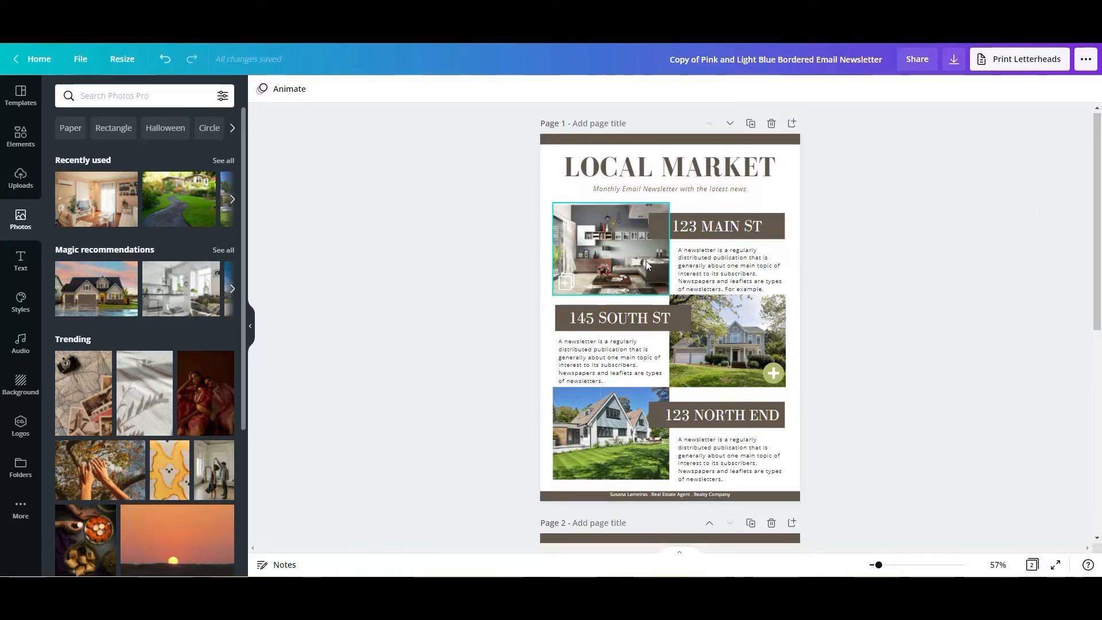
{"action": "left_click_drag", "start_coordinate": [697, 268], "coordinate": [698, 263]}
{"action": "left_click", "coordinate": [963, 337]}
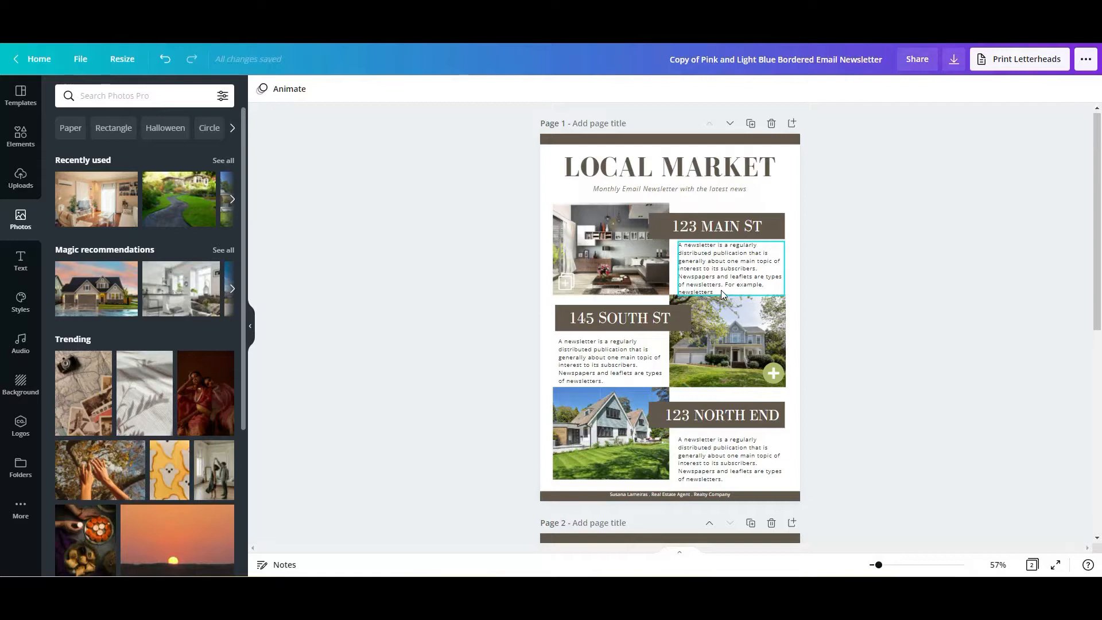
{"action": "left_click", "coordinate": [465, 274]}
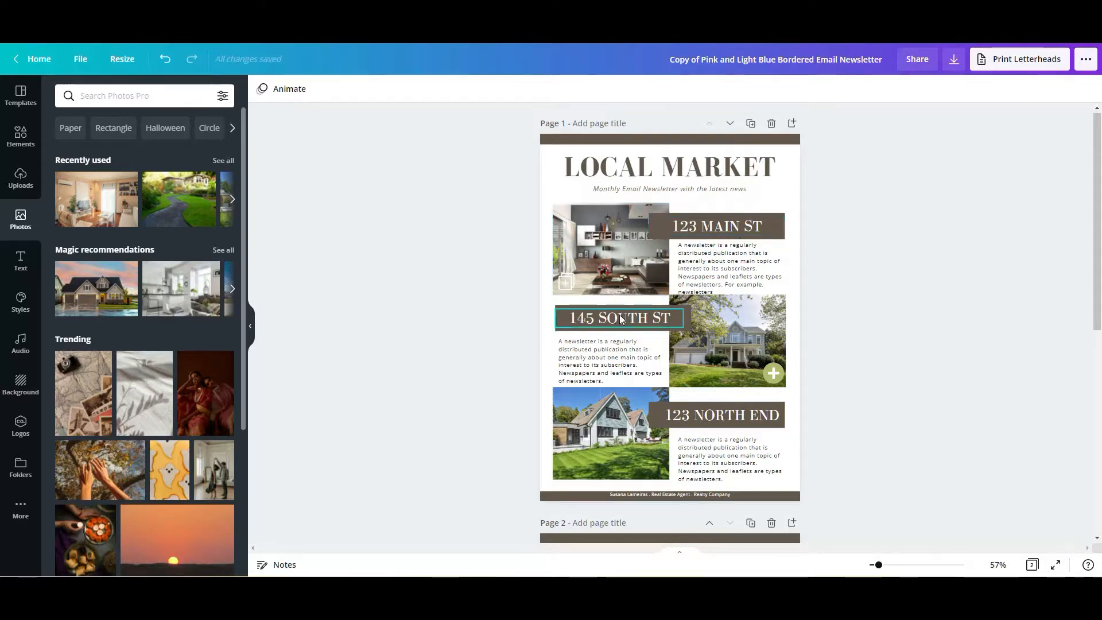
- Reduce the third listing heading's font size to 30.3 and centre the text in its brown banner
{"action": "left_click", "coordinate": [717, 417]}
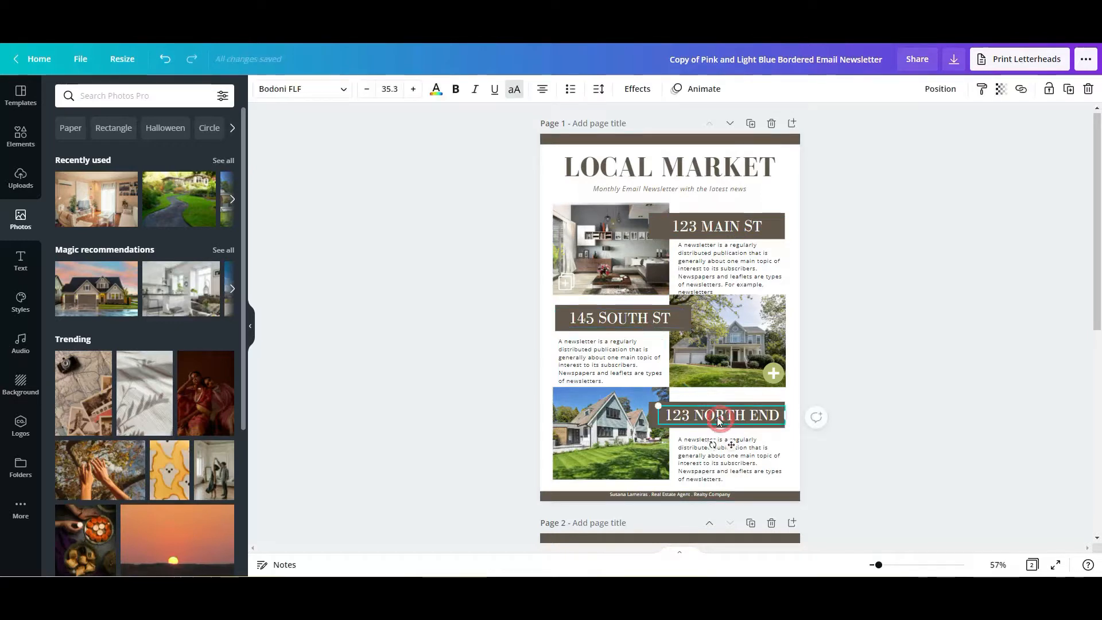
{"action": "left_click", "coordinate": [367, 89]}
{"action": "left_click", "coordinate": [367, 90]}
{"action": "left_click", "coordinate": [368, 90]}
{"action": "left_click", "coordinate": [367, 90]}
{"action": "left_click", "coordinate": [367, 89]}
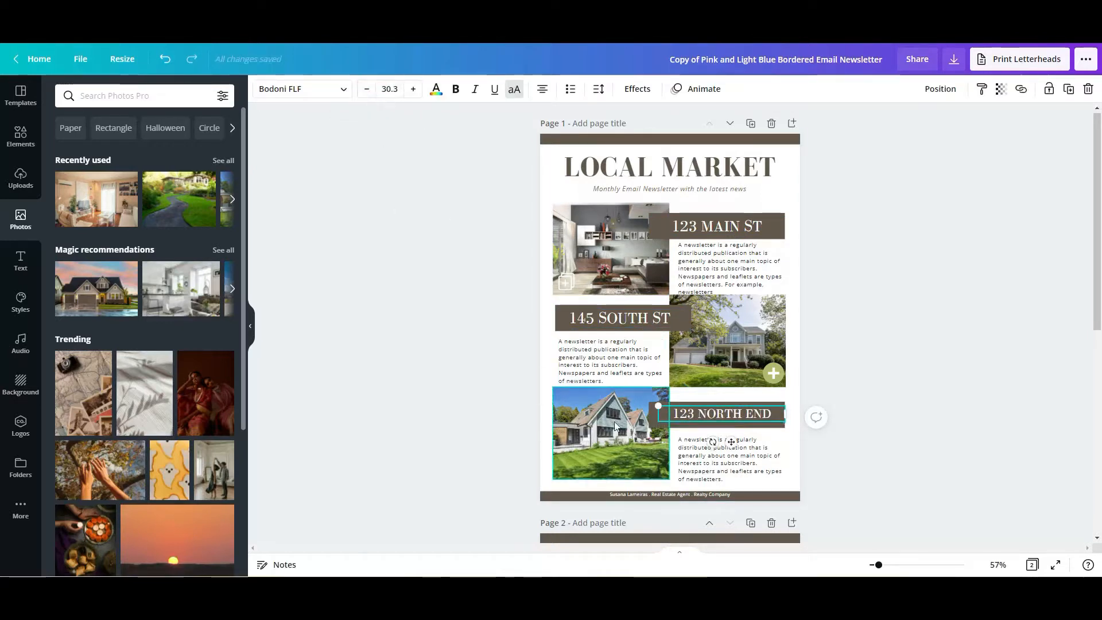
{"action": "left_click", "coordinate": [491, 415]}
{"action": "left_click", "coordinate": [727, 421]}
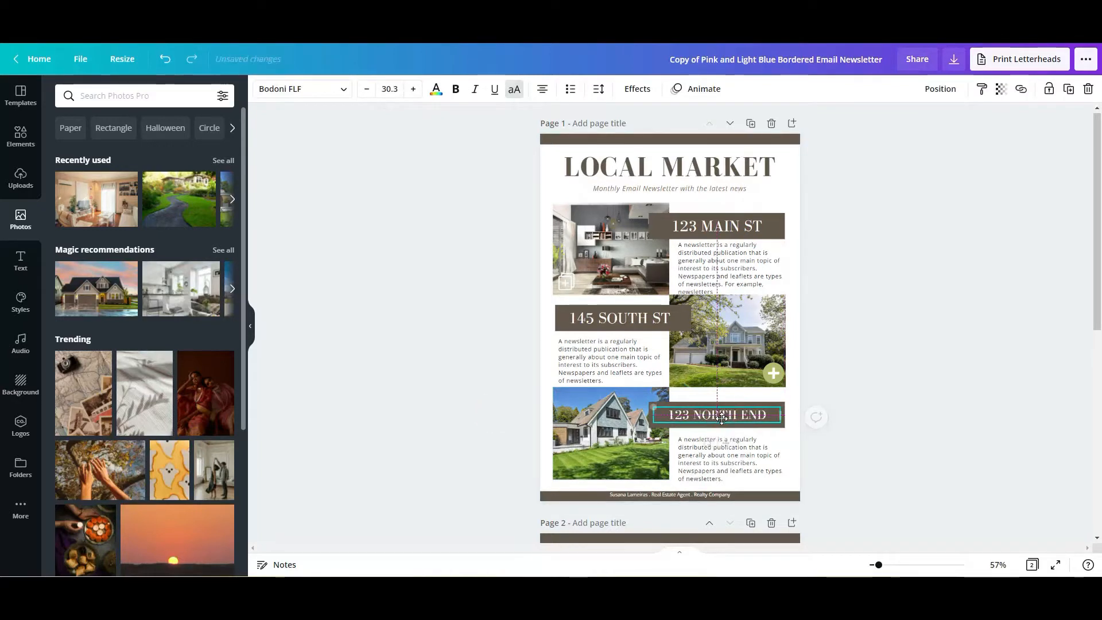
- Append a comma and the town WEST HARTFORD to the third listing's street heading
{"action": "left_click", "coordinate": [770, 415]}
{"action": "left_click", "coordinate": [769, 414]}
{"action": "type", "text": "."}
{"action": "type", "text": " WEST HAR"}
{"action": "type", "text": "TFORD"}
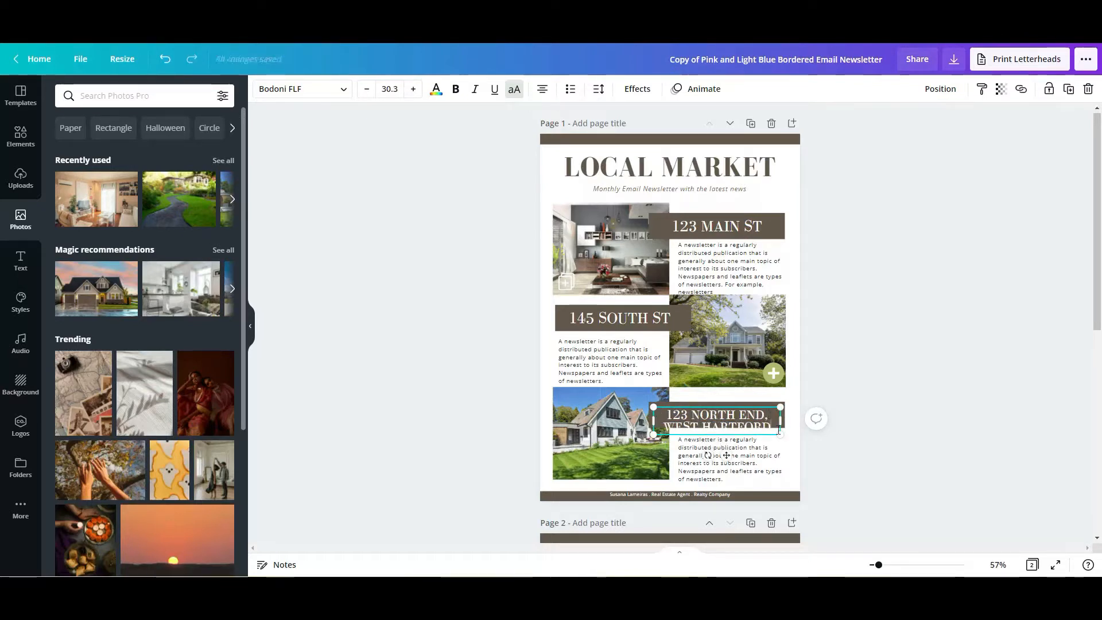
- Scale the third listing's two-line heading down to font size 19.9 and centre it in its banner
{"action": "left_click_drag", "start_coordinate": [780, 431], "coordinate": [737, 415]}
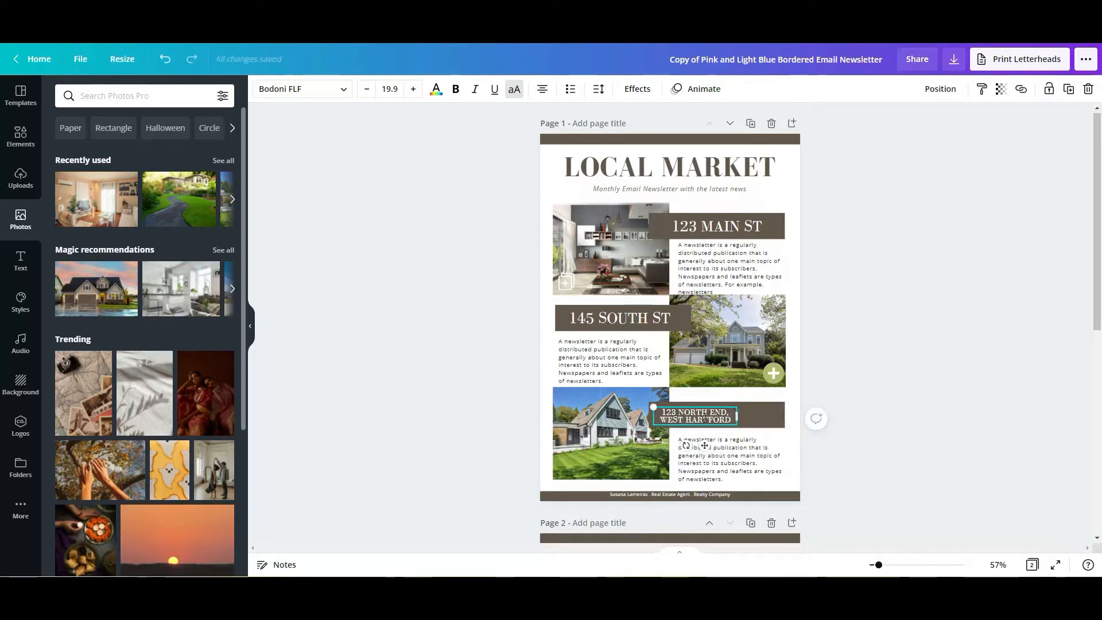
{"action": "left_click", "coordinate": [915, 419]}
{"action": "left_click", "coordinate": [710, 420]}
{"action": "left_click_drag", "start_coordinate": [710, 420], "coordinate": [730, 418]}
{"action": "left_click", "coordinate": [841, 417]}
{"action": "left_click", "coordinate": [972, 433]}
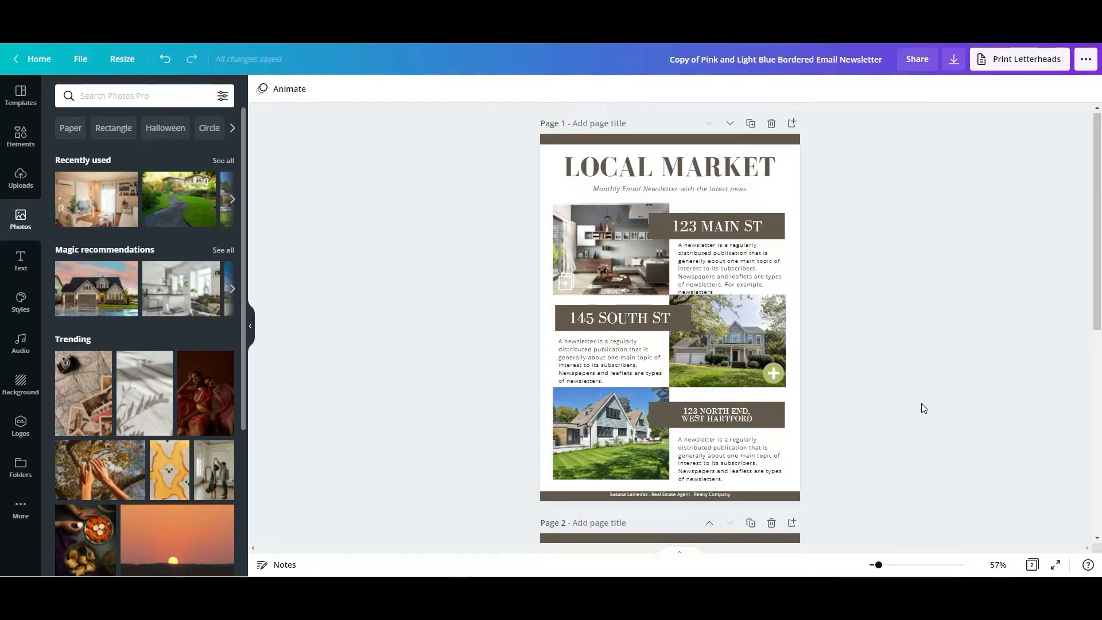
- Increase the line spacing of the third listing's heading to 1.09
{"action": "left_click", "coordinate": [740, 418]}
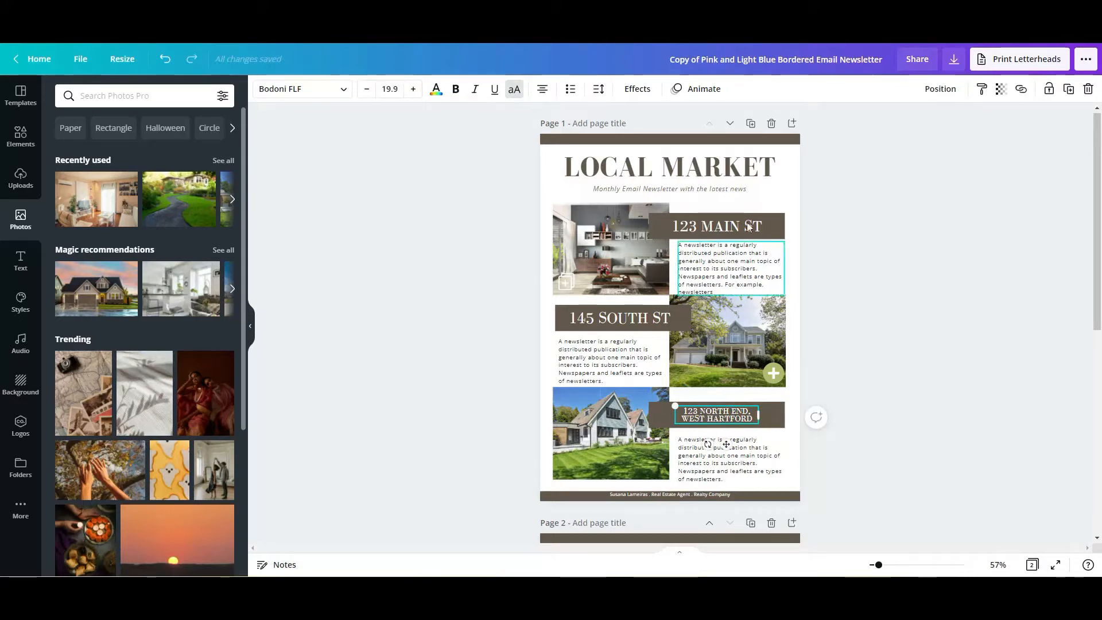
{"action": "left_click", "coordinate": [600, 92]}
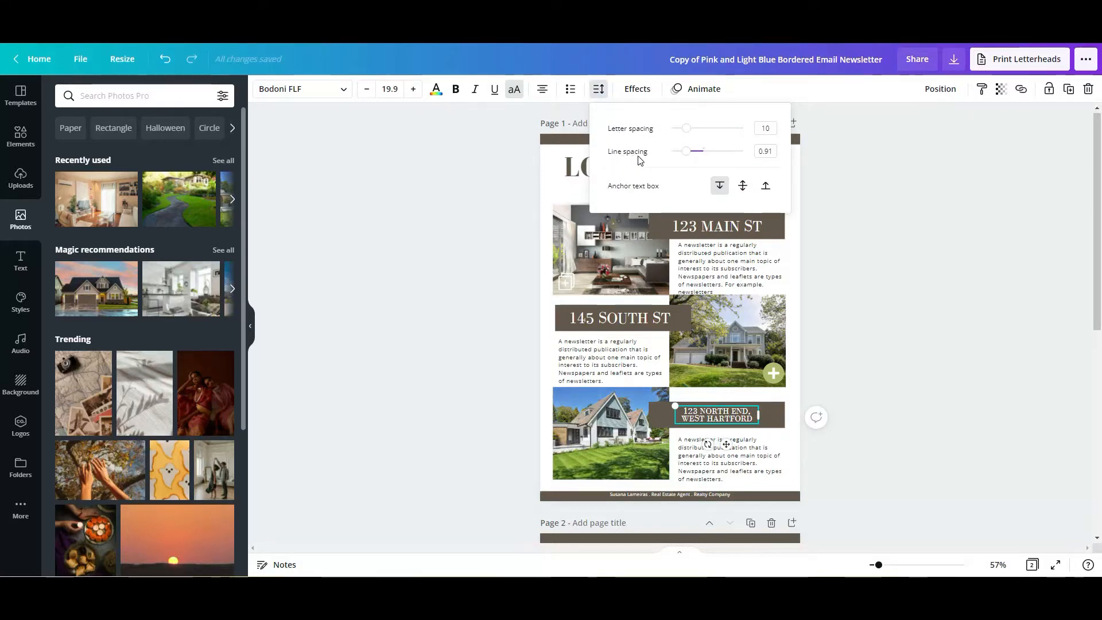
{"action": "left_click_drag", "start_coordinate": [688, 159], "coordinate": [690, 158]}
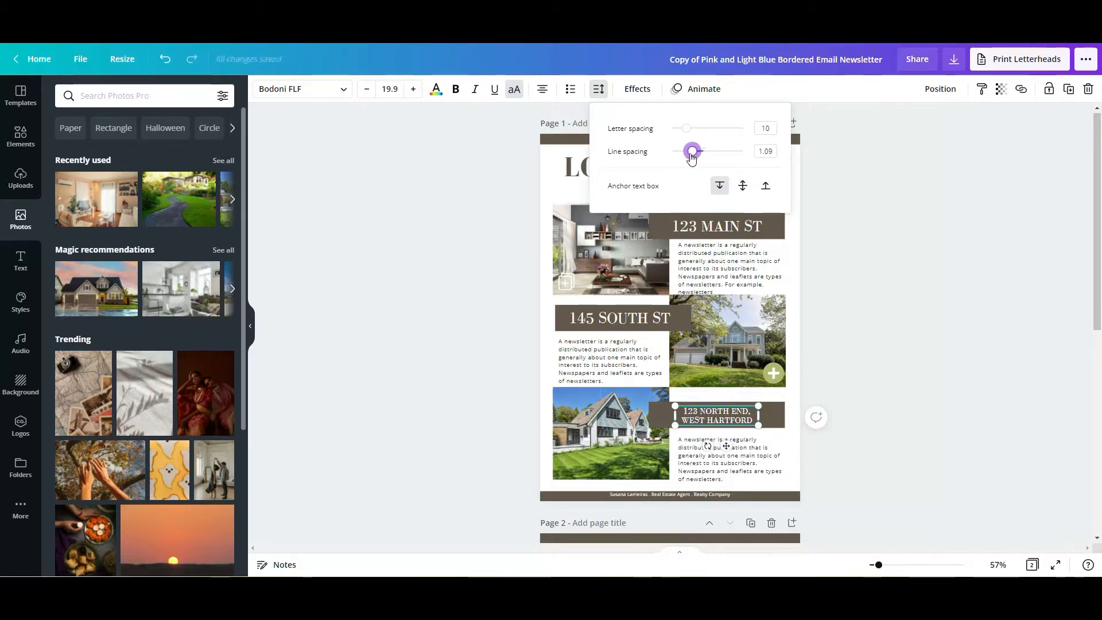
{"action": "left_click", "coordinate": [480, 299]}
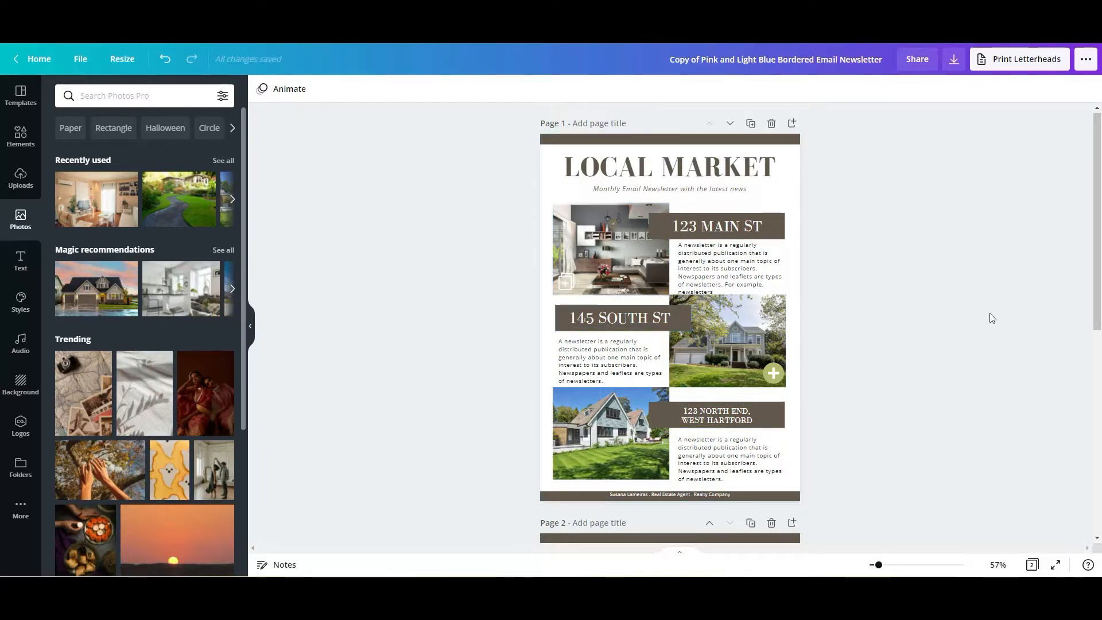
- Examine page 2's listing, the LOOKING TO SELL OR BUY A HOME? heading and its paragraph, and the contact section
{"action": "left_click_drag", "start_coordinate": [1095, 230], "coordinate": [1098, 268]}
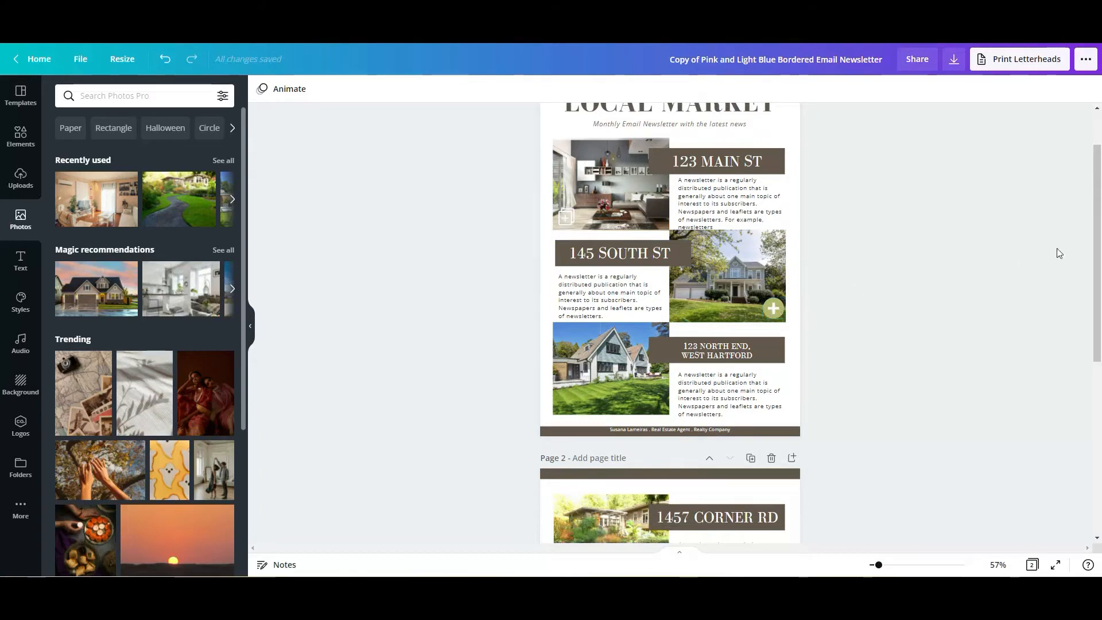
{"action": "left_click_drag", "start_coordinate": [1093, 235], "coordinate": [1099, 431]}
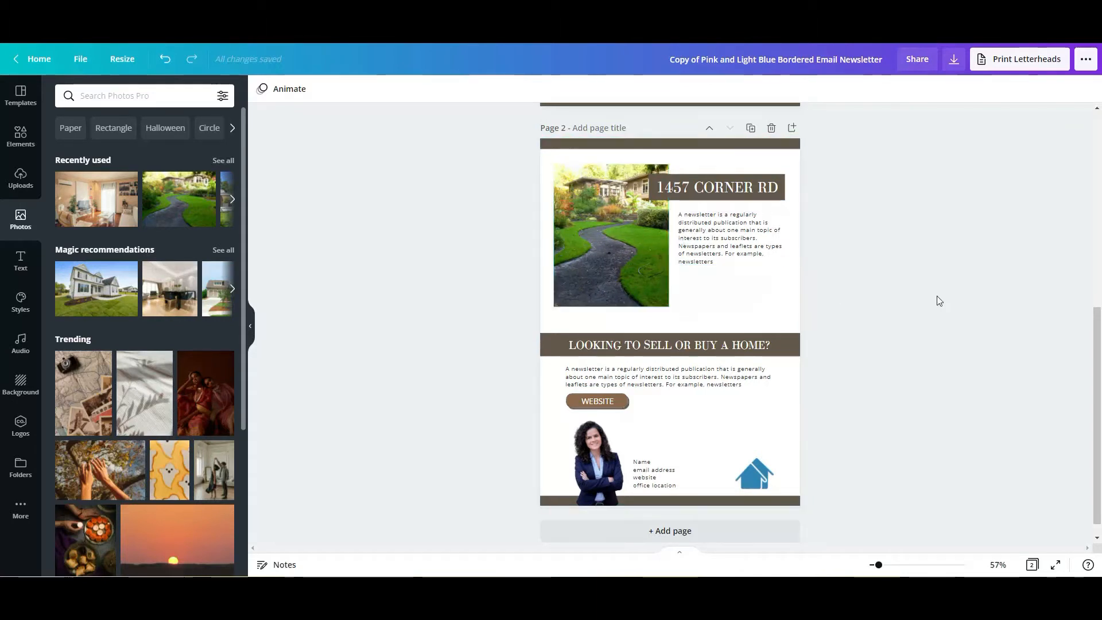
{"action": "scroll", "coordinate": [1090, 338], "scroll_direction": "down", "scroll_amount": 1}
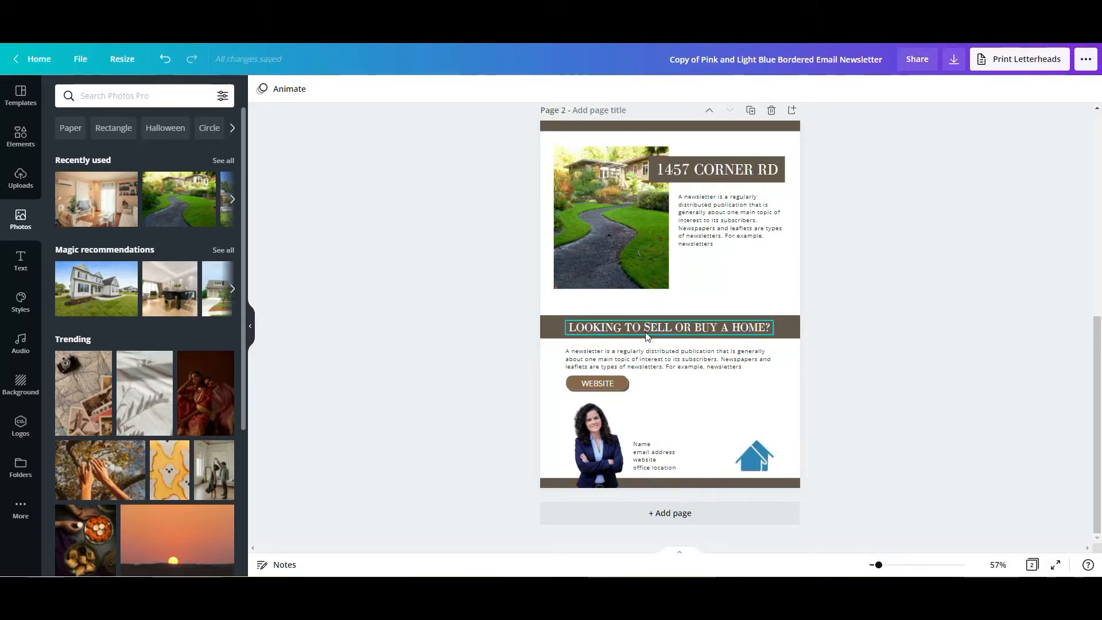
{"action": "left_click", "coordinate": [689, 329]}
{"action": "left_click", "coordinate": [871, 337]}
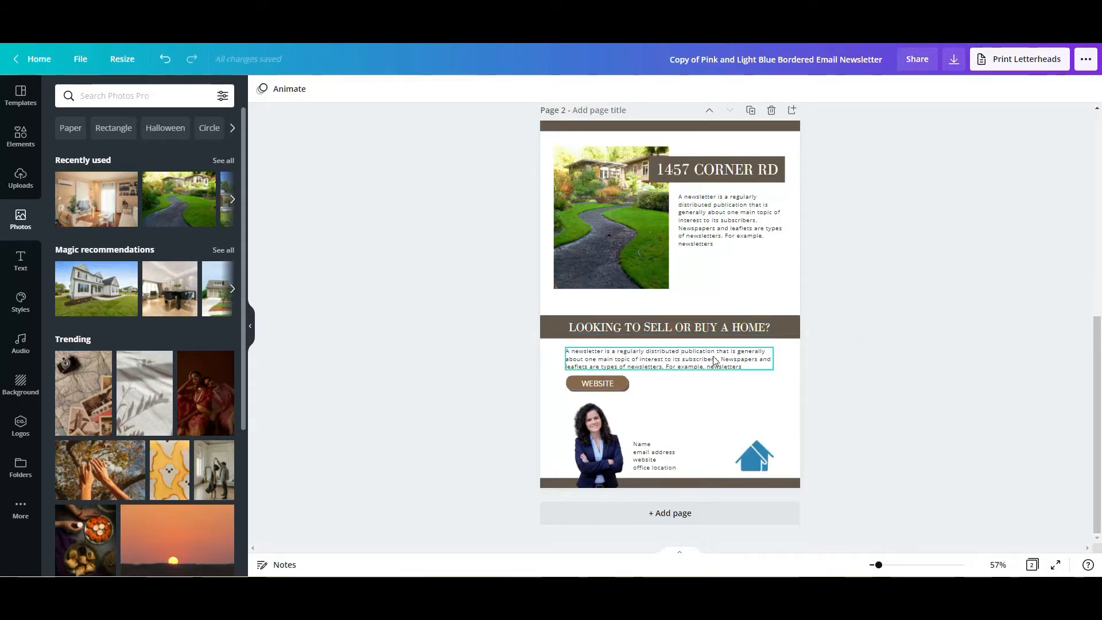
{"action": "left_click", "coordinate": [675, 358]}
{"action": "left_click", "coordinate": [907, 389]}
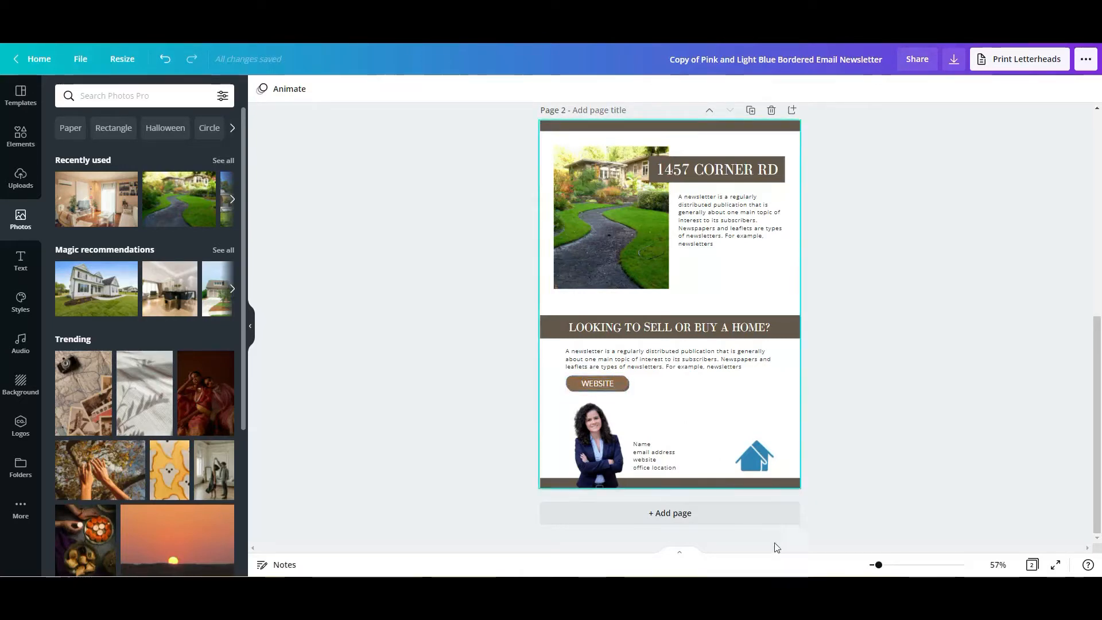
- Inspect the WEBSITE button on page 2, checking its brown shape and its separate text label
{"action": "left_click", "coordinate": [890, 565]}
{"action": "scroll", "coordinate": [867, 409], "scroll_direction": "down", "scroll_amount": 4}
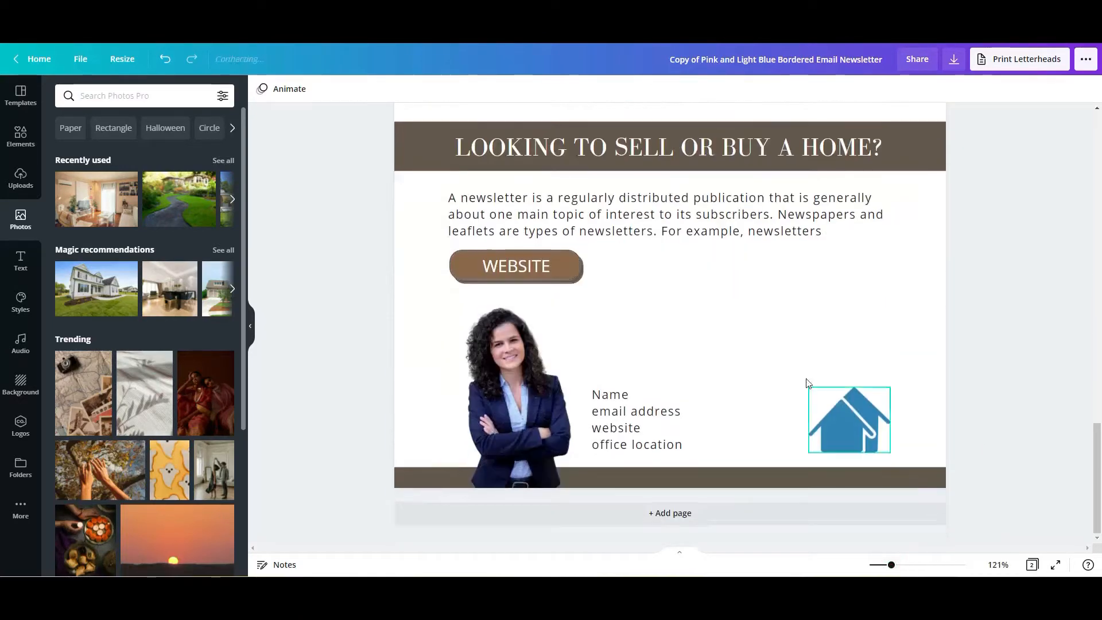
{"action": "left_click", "coordinate": [515, 267]}
{"action": "mouse_move", "coordinate": [515, 267]}
{"action": "left_mouse_down"}
{"action": "mouse_move", "coordinate": [526, 267]}
{"action": "mouse_move", "coordinate": [515, 267]}
{"action": "left_mouse_up"}
{"action": "left_click", "coordinate": [470, 264]}
{"action": "left_click", "coordinate": [527, 268]}
{"action": "left_click", "coordinate": [320, 322]}
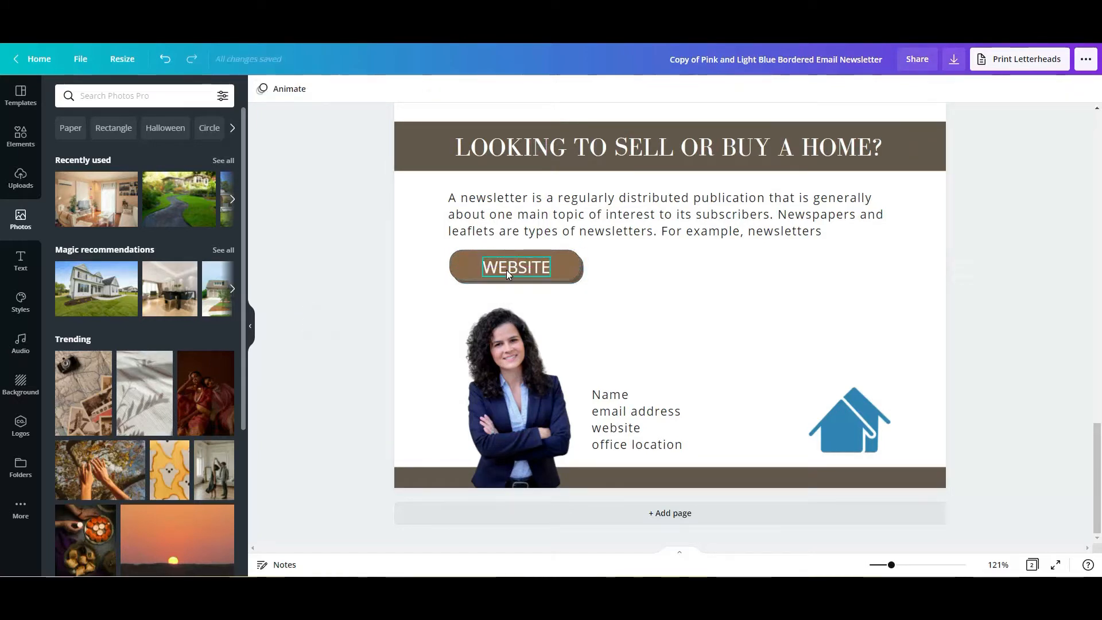
- Reposition the WEBSITE label so it sits centred horizontally and vertically on its brown button shape
{"action": "left_click_drag", "start_coordinate": [516, 267], "coordinate": [515, 259]}
{"action": "left_click", "coordinate": [911, 566]}
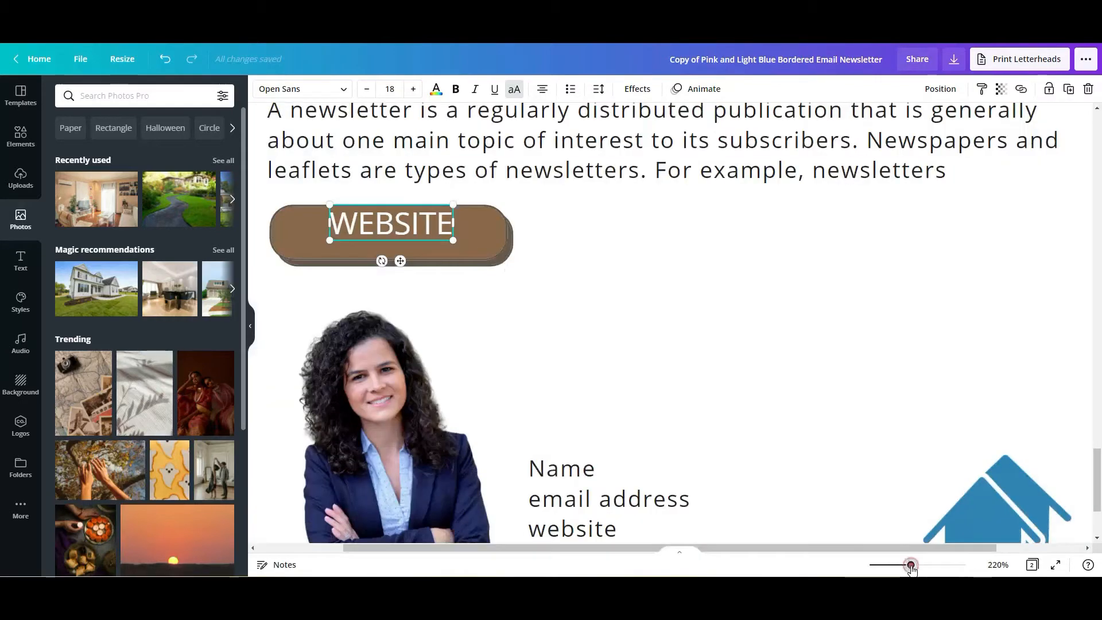
{"action": "left_click_drag", "start_coordinate": [784, 550], "coordinate": [683, 555]}
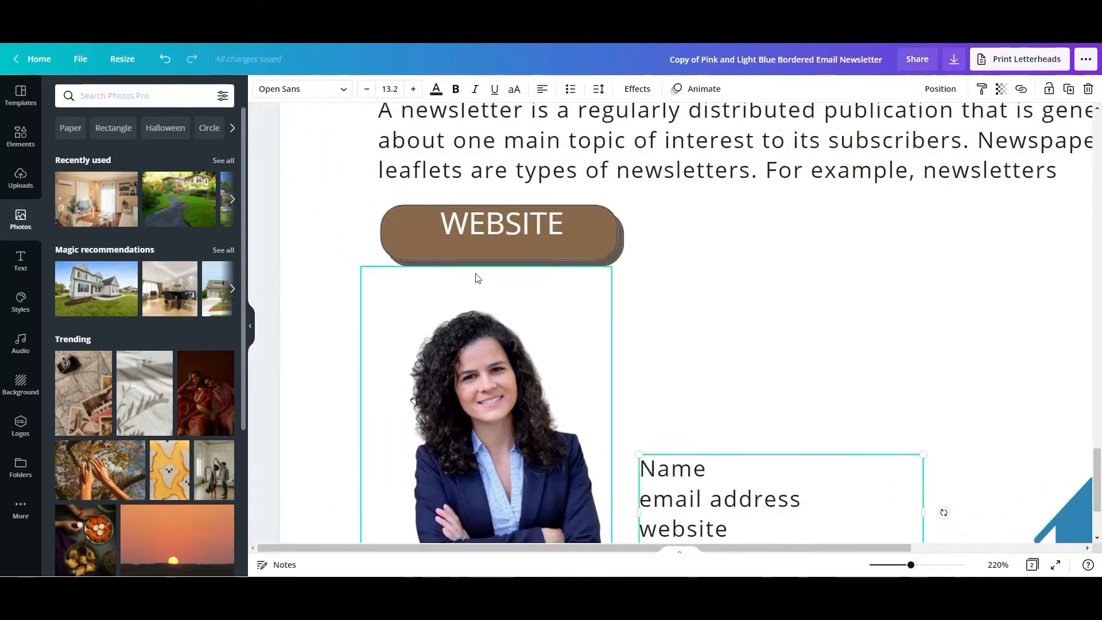
{"action": "left_click", "coordinate": [490, 226]}
{"action": "left_click_drag", "start_coordinate": [491, 227], "coordinate": [490, 236]}
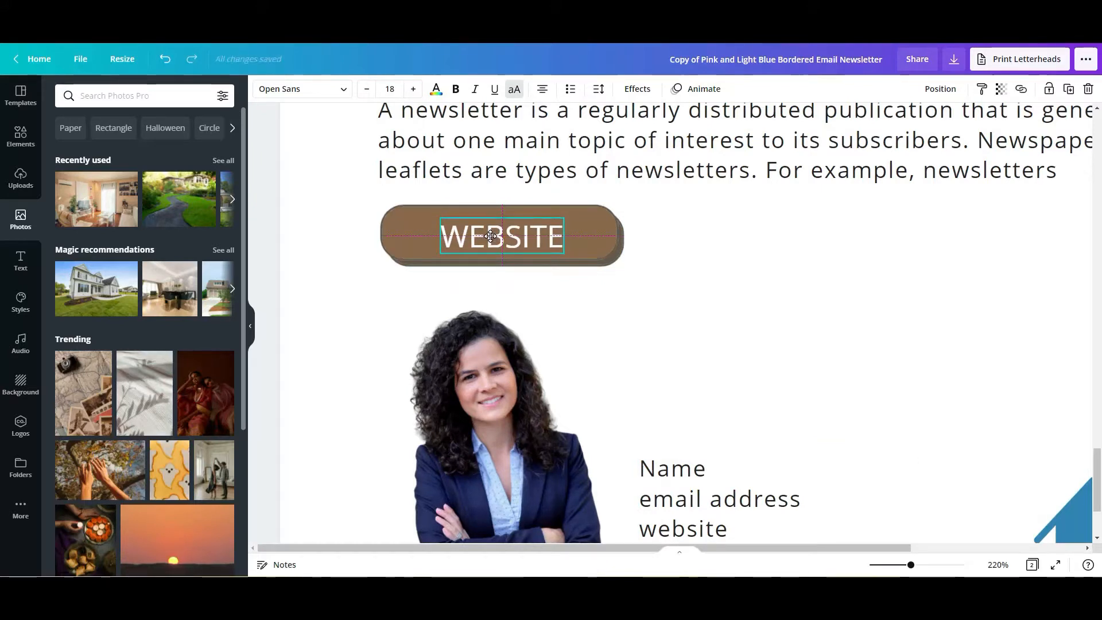
{"action": "left_click", "coordinate": [274, 267]}
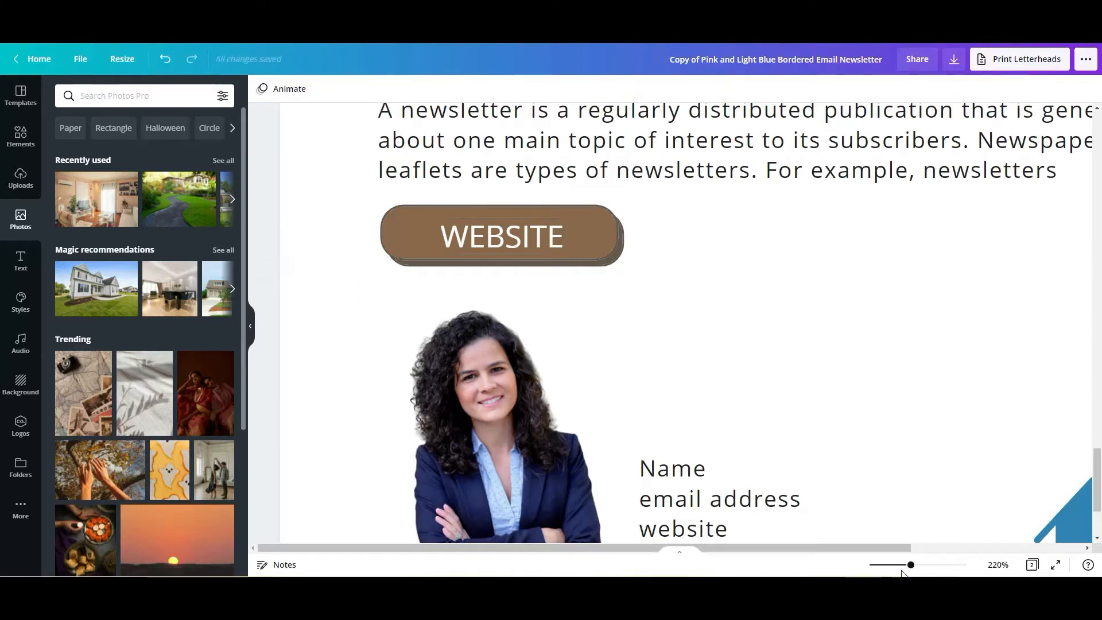
- Add the copied web address as a link on the brown button shape behind the WEBSITE label
{"action": "left_click_drag", "start_coordinate": [910, 568], "coordinate": [884, 566]}
{"action": "left_click", "coordinate": [922, 474]}
{"action": "scroll", "coordinate": [947, 436], "scroll_direction": "up", "scroll_amount": 1}
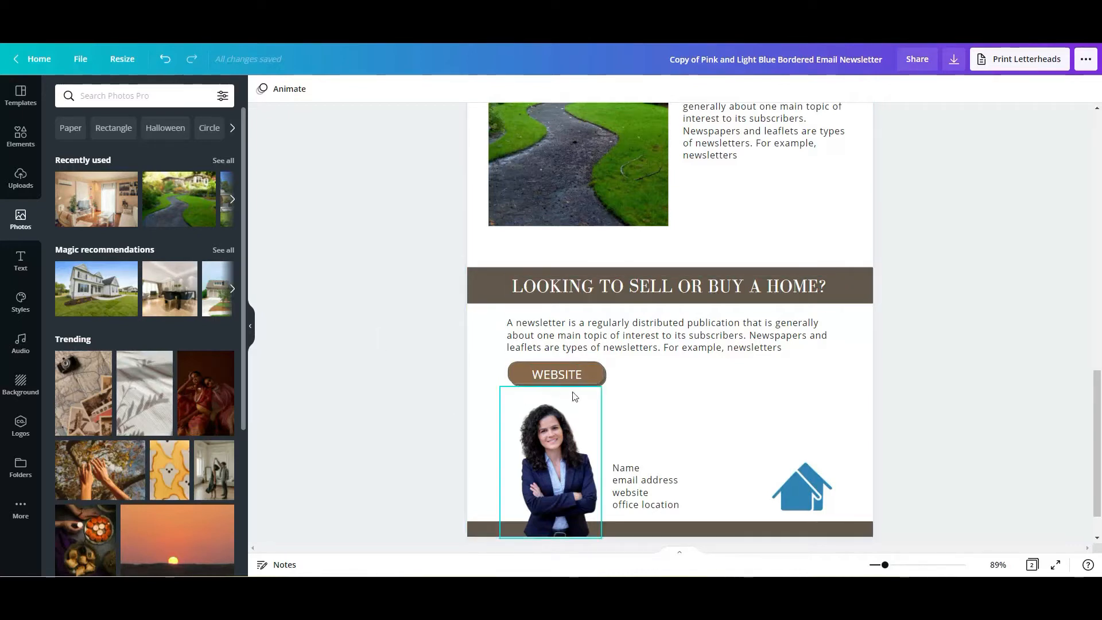
{"action": "left_click", "coordinate": [514, 379]}
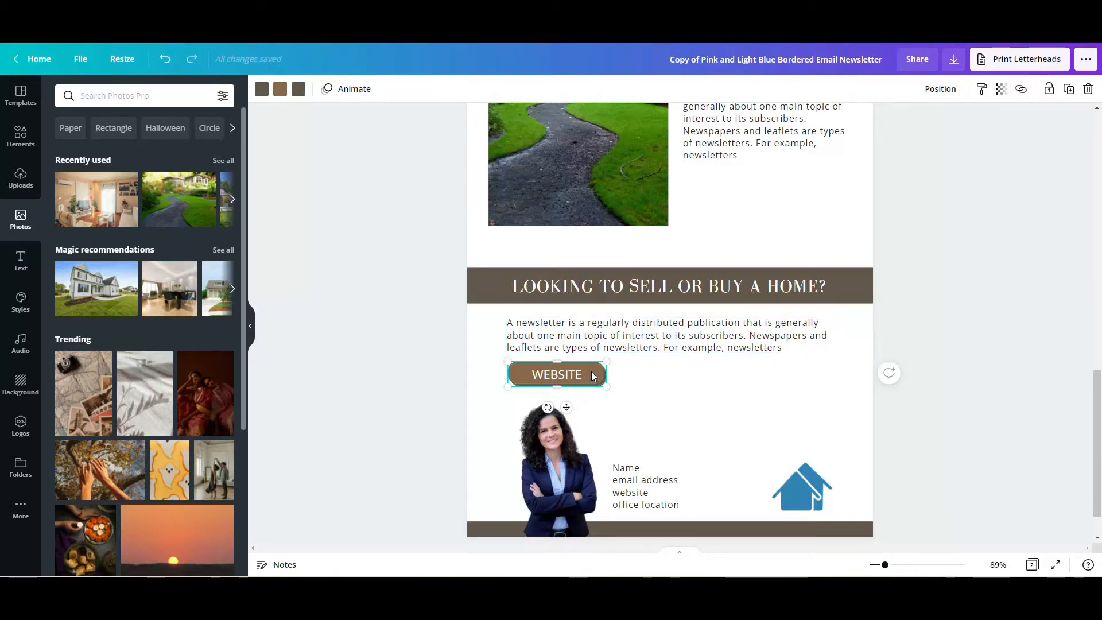
{"action": "left_click", "coordinate": [1021, 89]}
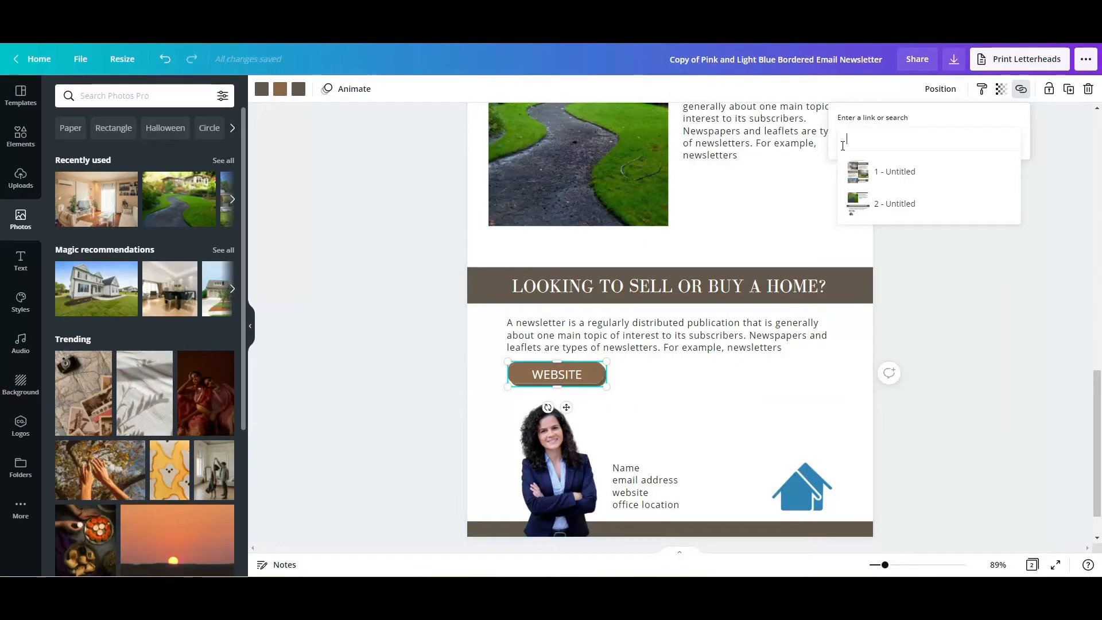
{"action": "key", "text": "ctrl+v"}
{"action": "key", "text": "Return"}
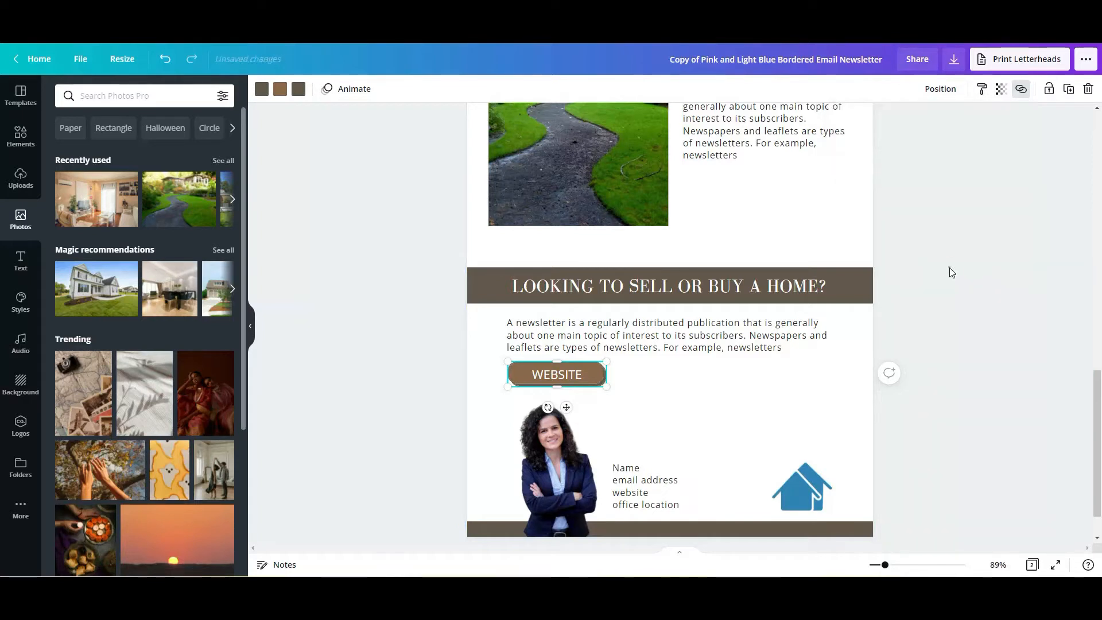
{"action": "left_click", "coordinate": [951, 290]}
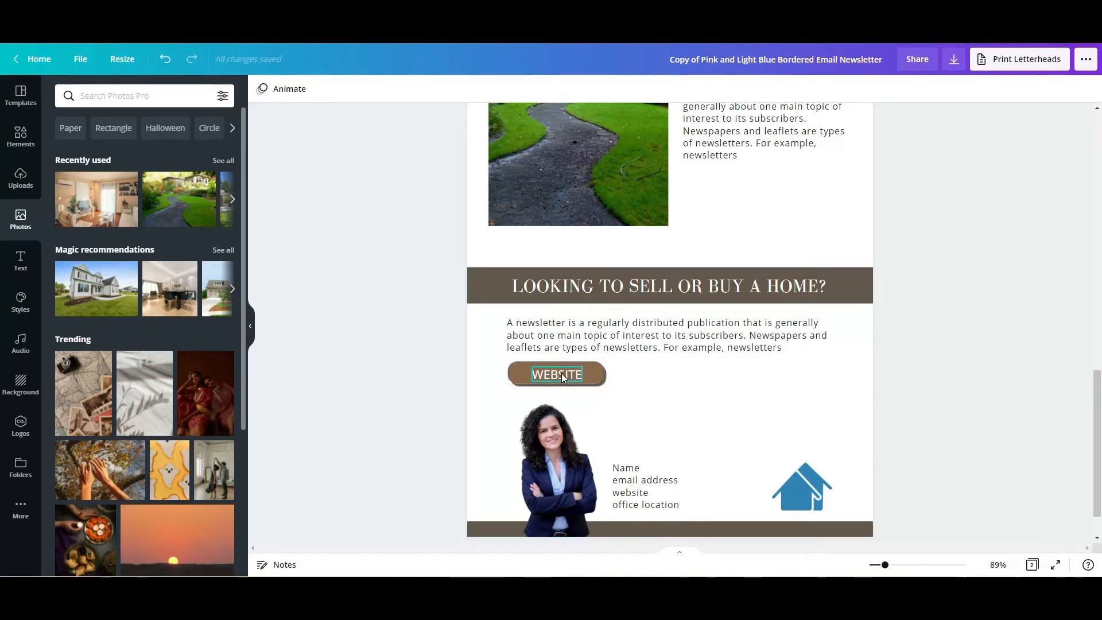
- Add the copied web address as a link on the WEBSITE text label as well
{"action": "left_click_drag", "start_coordinate": [899, 570], "coordinate": [914, 564]}
{"action": "left_click_drag", "start_coordinate": [1096, 447], "coordinate": [1097, 475]}
{"action": "left_click_drag", "start_coordinate": [893, 548], "coordinate": [758, 554]}
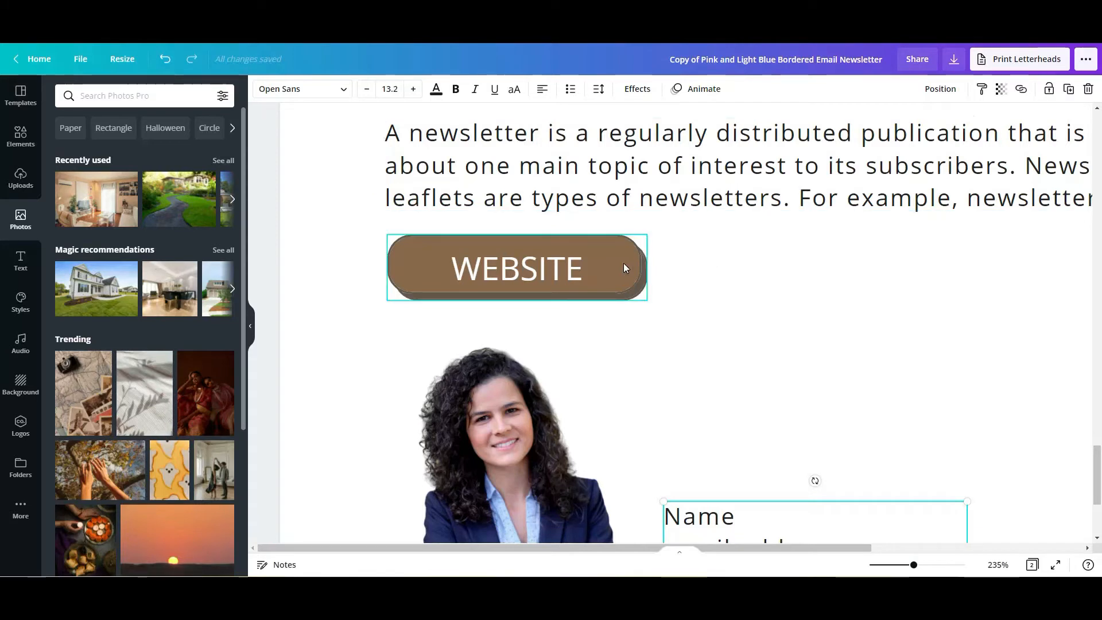
{"action": "left_click", "coordinate": [560, 273]}
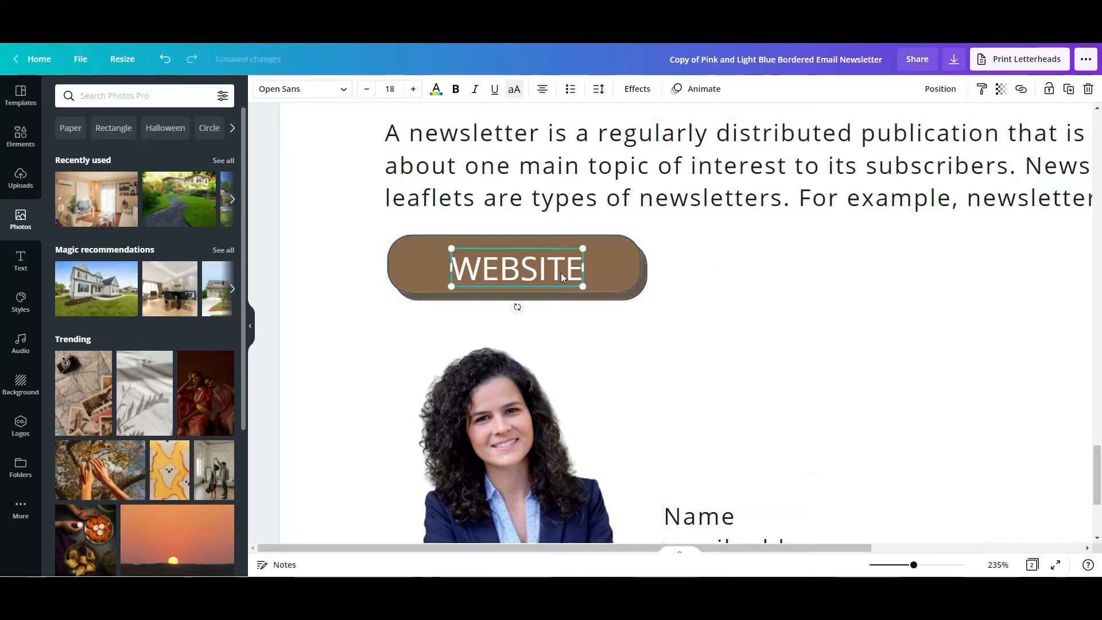
{"action": "left_click", "coordinate": [1021, 89]}
{"action": "left_click", "coordinate": [919, 135]}
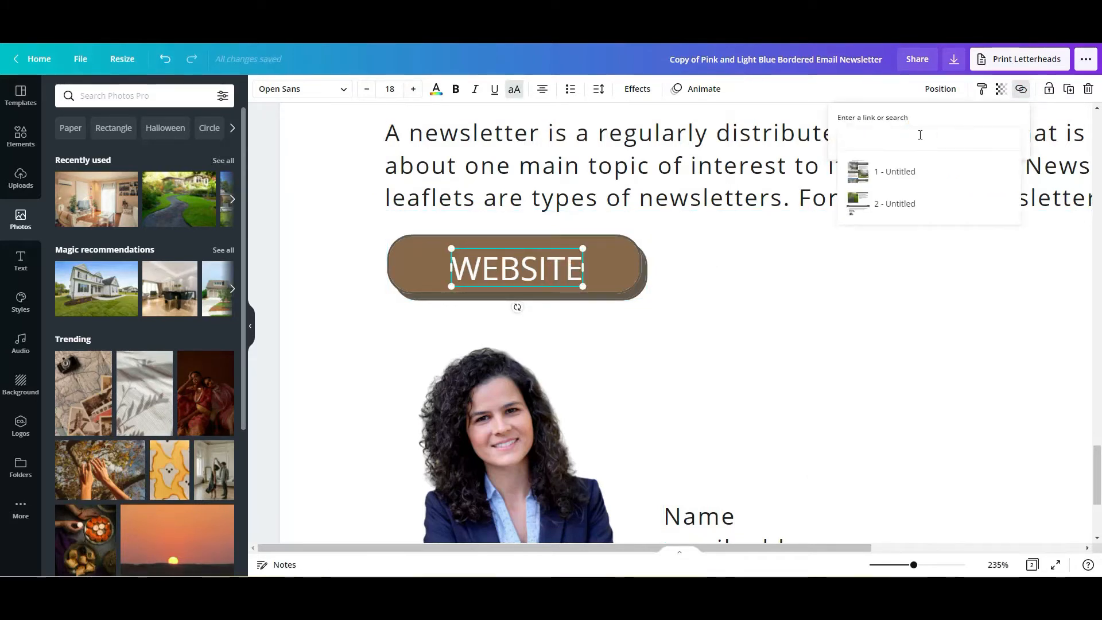
{"action": "key", "text": "ctrl+v"}
{"action": "left_click", "coordinate": [876, 297]}
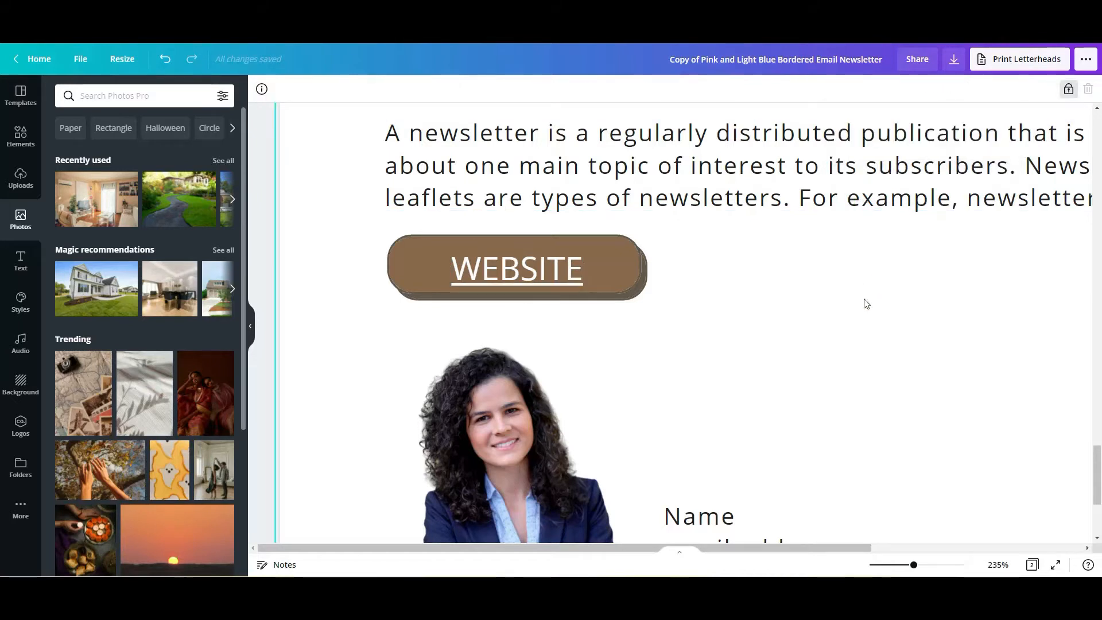
- Remove the underline from the linked WEBSITE label
{"action": "left_click", "coordinate": [537, 272]}
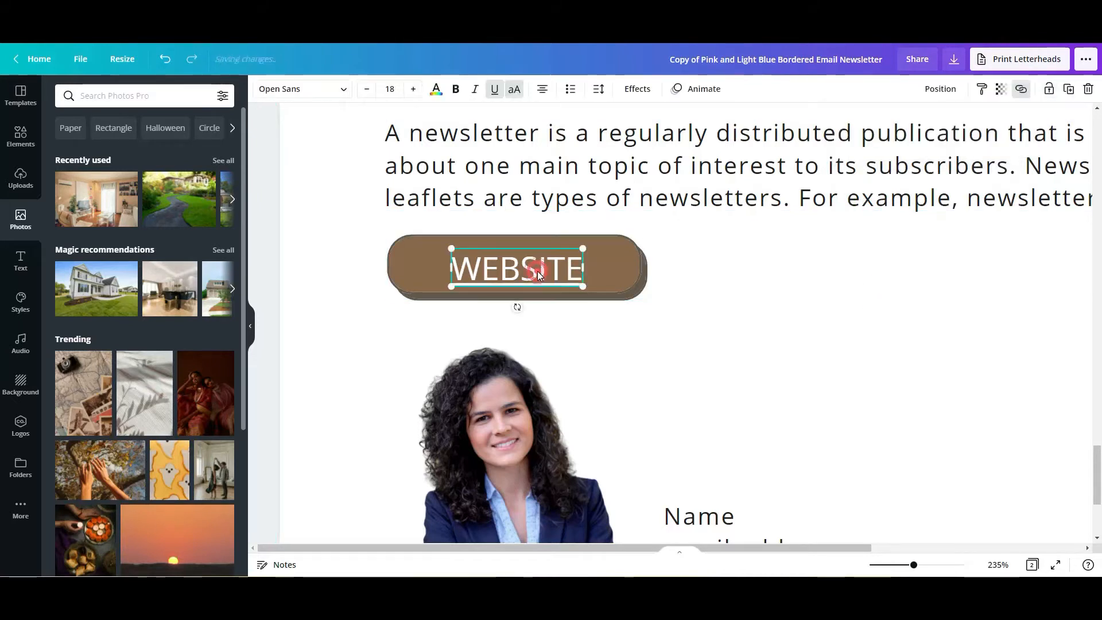
{"action": "left_click", "coordinate": [495, 89]}
{"action": "left_click", "coordinate": [834, 410]}
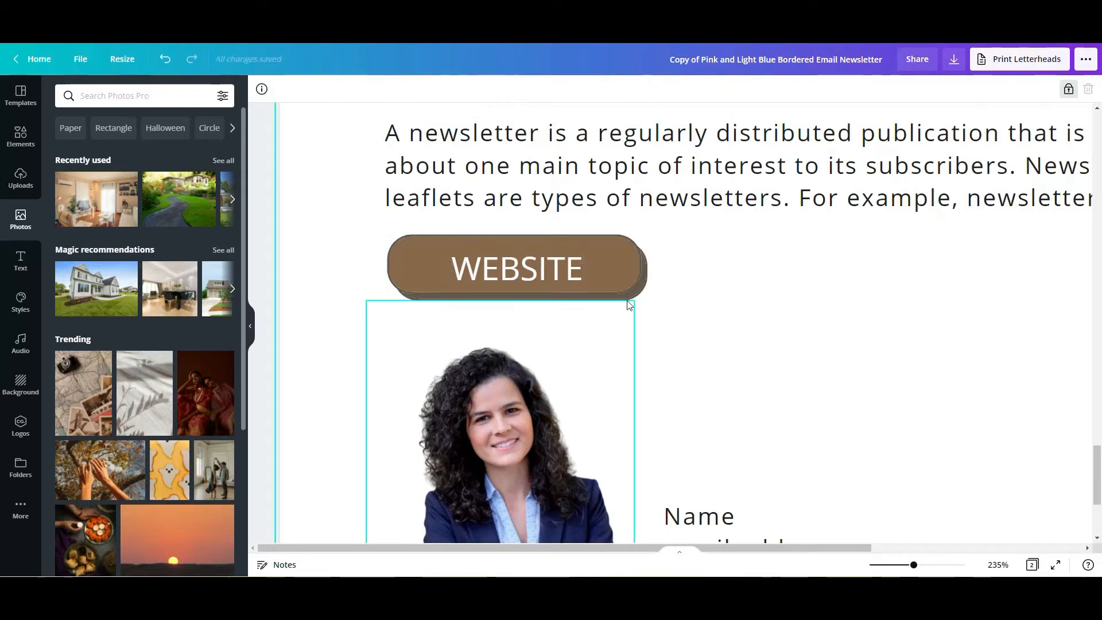
- Reduce the WEBSITE label's font size to 17 and make it bold
{"action": "left_click", "coordinate": [540, 268]}
{"action": "left_click", "coordinate": [539, 267]}
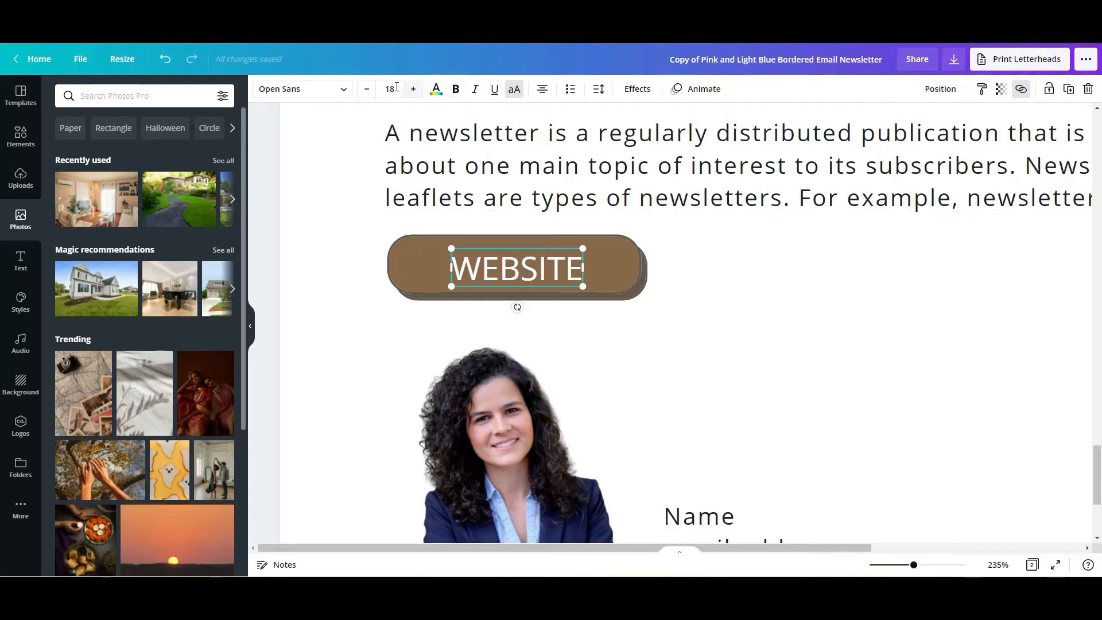
{"action": "left_click", "coordinate": [367, 89]}
{"action": "left_click", "coordinate": [455, 90]}
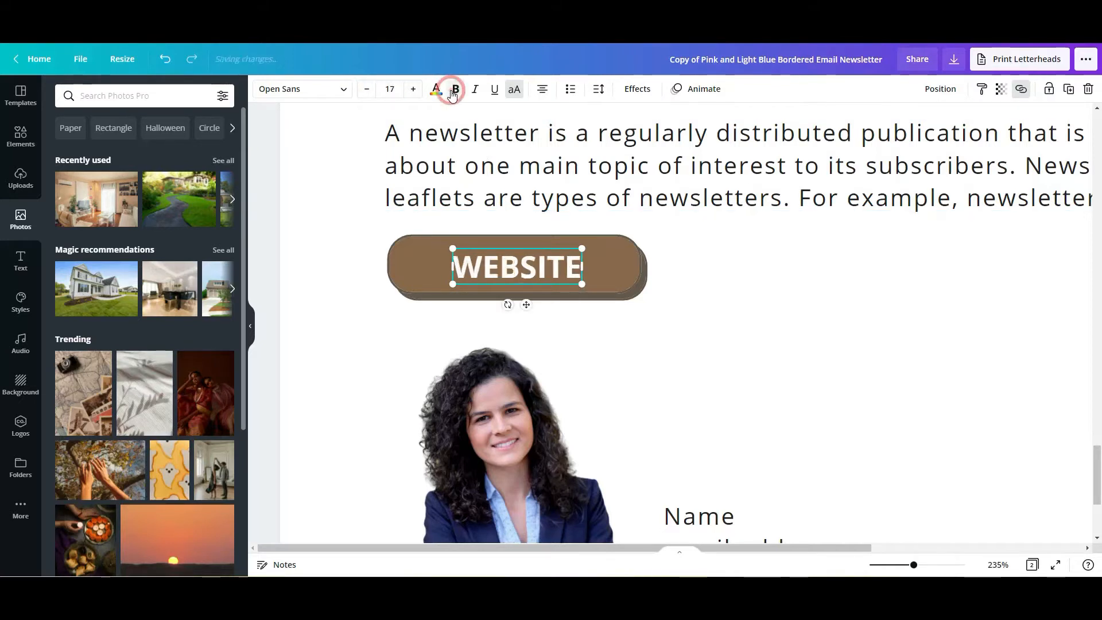
{"action": "left_click", "coordinate": [629, 270]}
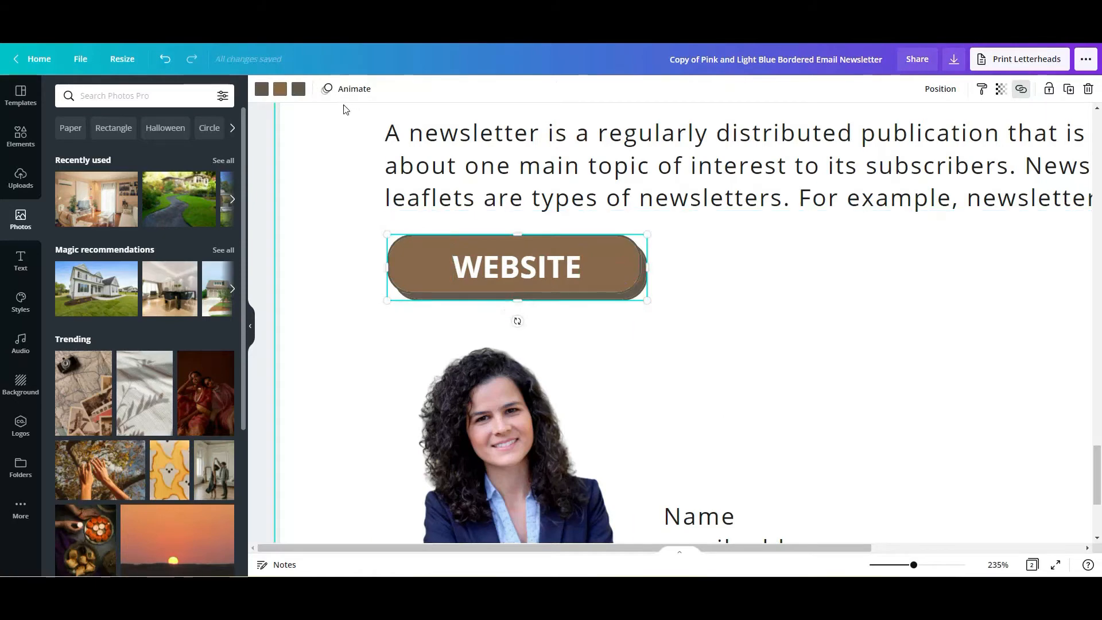
{"action": "left_click", "coordinate": [884, 565]}
{"action": "left_click", "coordinate": [897, 477]}
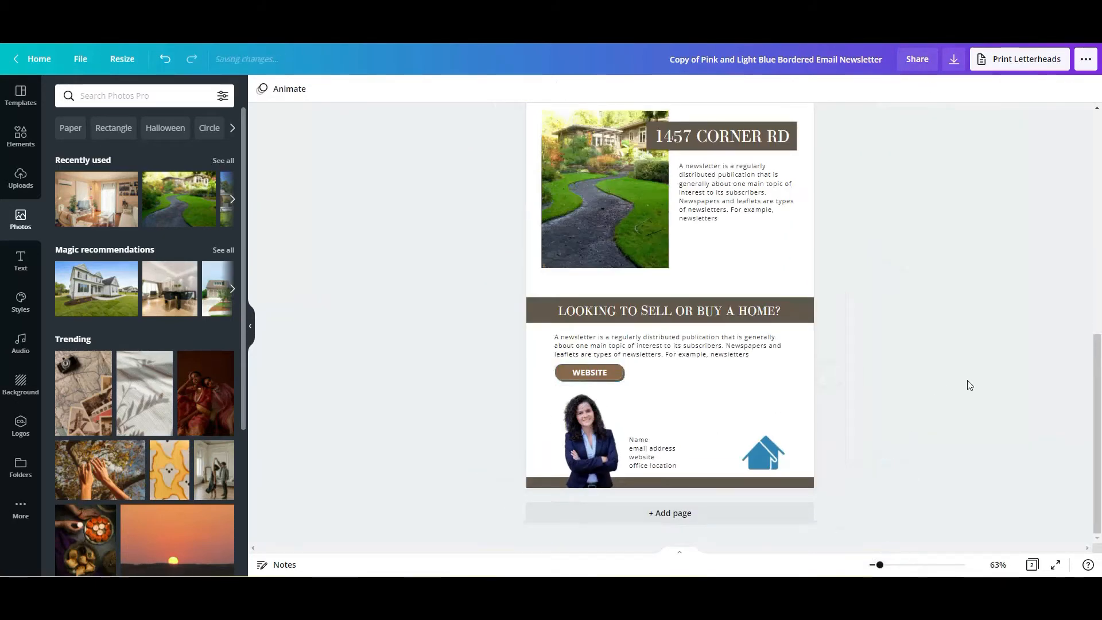
- Inspect the house logo and open the link entry for the agent's portrait in page 2's contact section
{"action": "left_click_drag", "start_coordinate": [1097, 433], "coordinate": [1096, 428]}
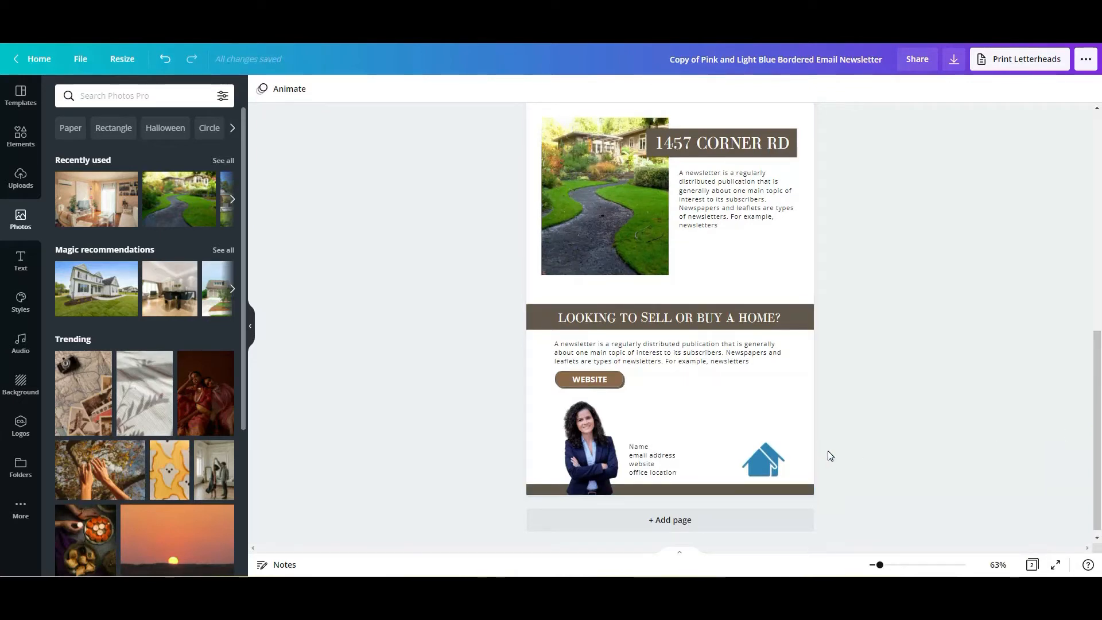
{"action": "left_click", "coordinate": [763, 463]}
{"action": "left_click_drag", "start_coordinate": [761, 461], "coordinate": [762, 461]}
{"action": "left_click", "coordinate": [918, 443]}
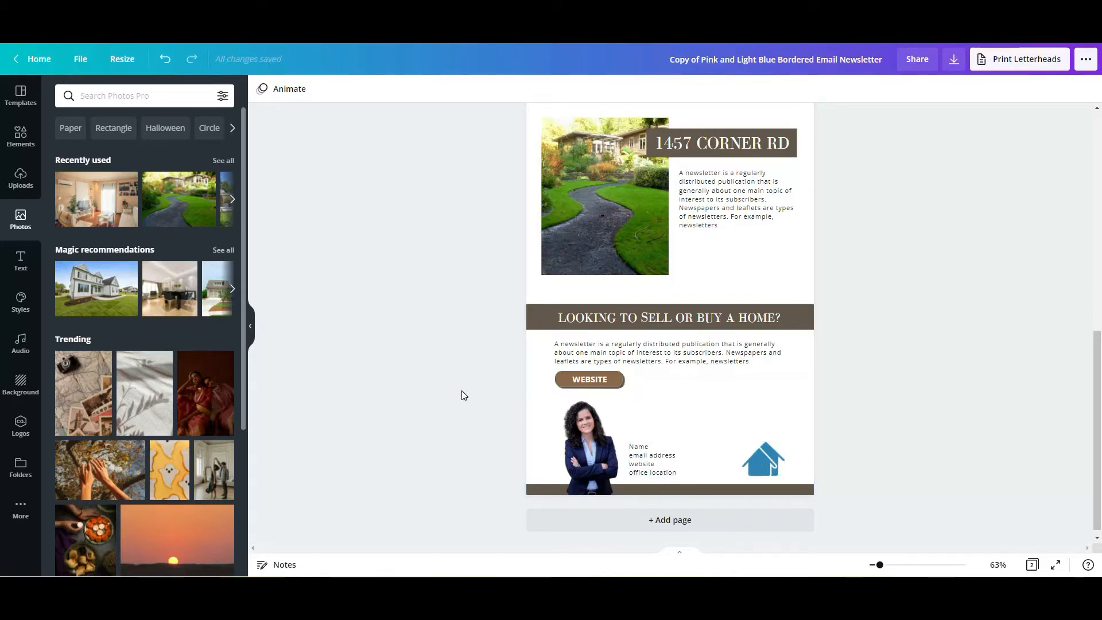
{"action": "left_click", "coordinate": [583, 438]}
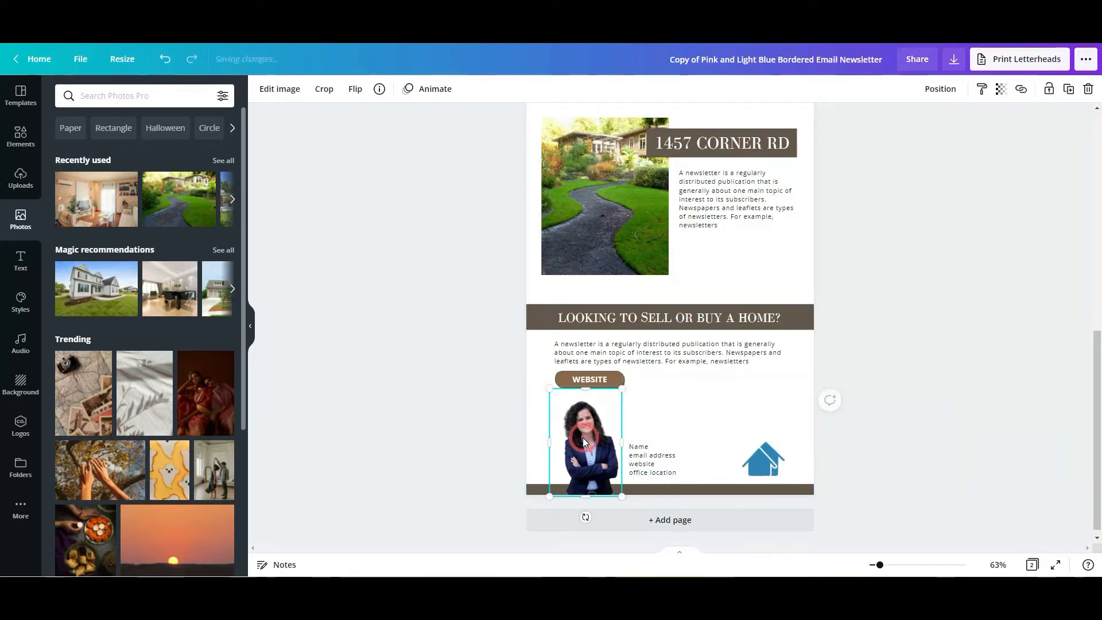
{"action": "left_click", "coordinate": [1026, 90]}
{"action": "left_click", "coordinate": [892, 349]}
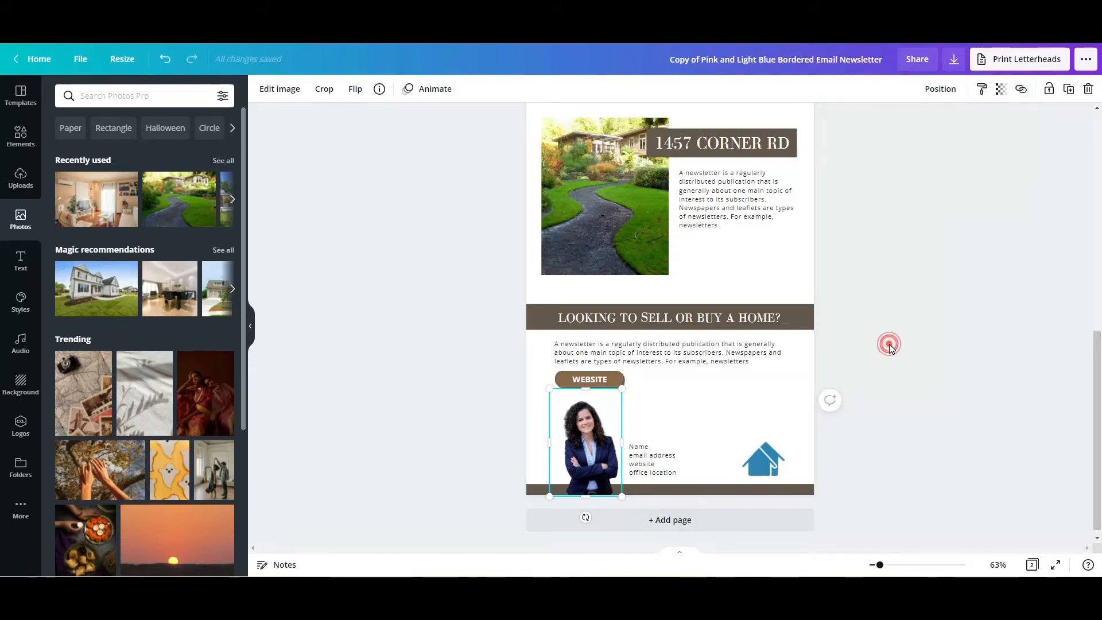
{"action": "left_click", "coordinate": [891, 349]}
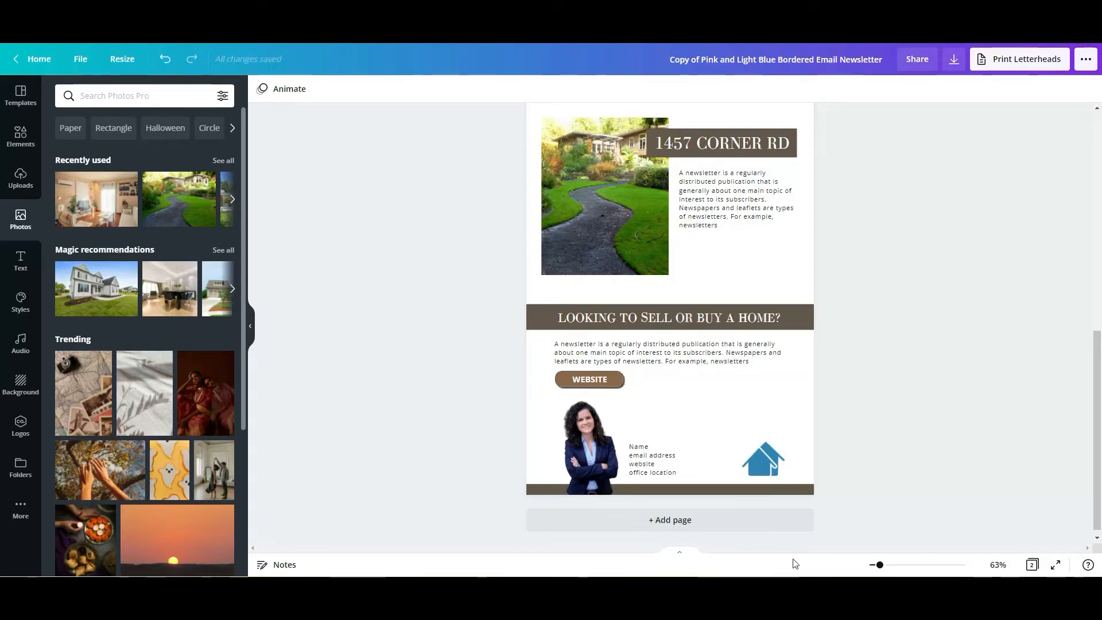
- Review the newsletter from page 2's contact section up to page 1's listings, including the plus icon on the second listing's photo
{"action": "left_click", "coordinate": [898, 567]}
{"action": "scroll", "coordinate": [885, 535], "scroll_direction": "down", "scroll_amount": 4}
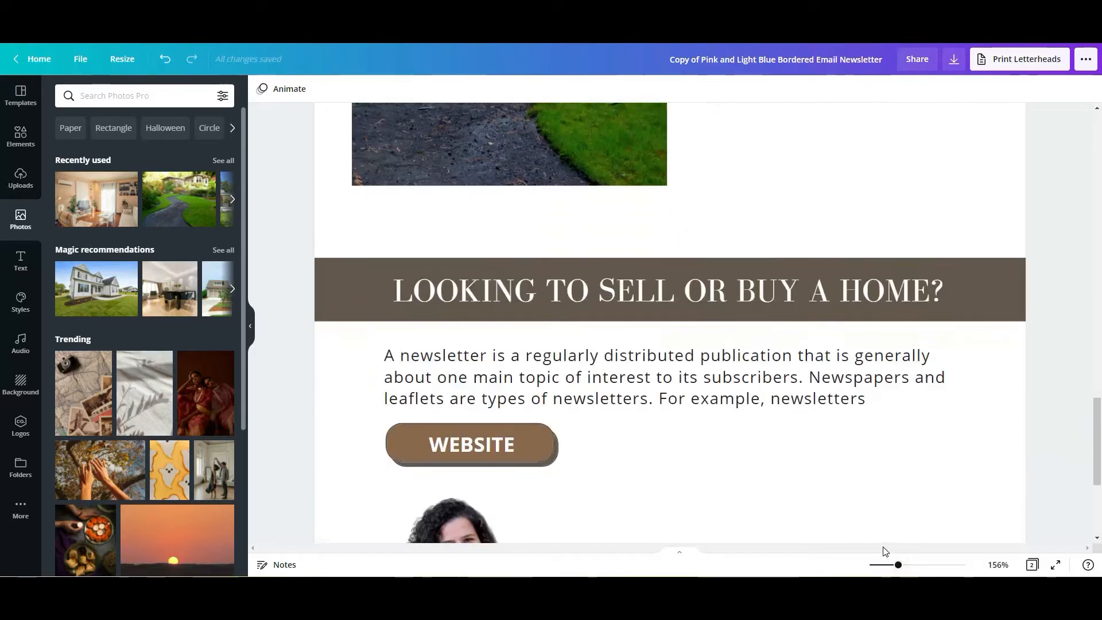
{"action": "left_click_drag", "start_coordinate": [898, 565], "coordinate": [886, 567]}
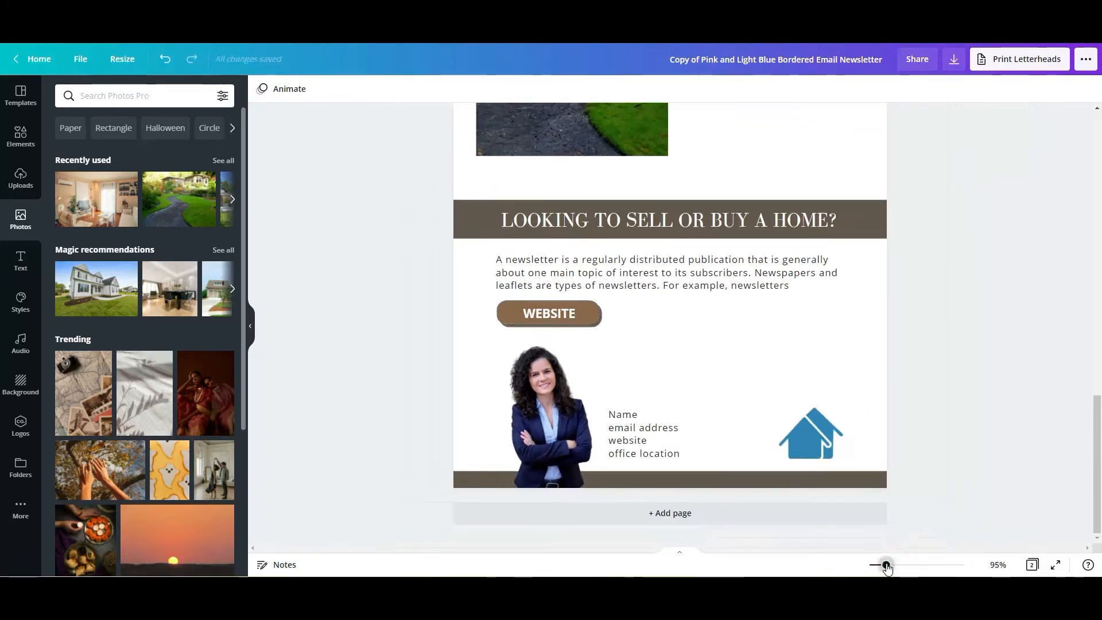
{"action": "scroll", "coordinate": [929, 452], "scroll_direction": "up", "scroll_amount": 1}
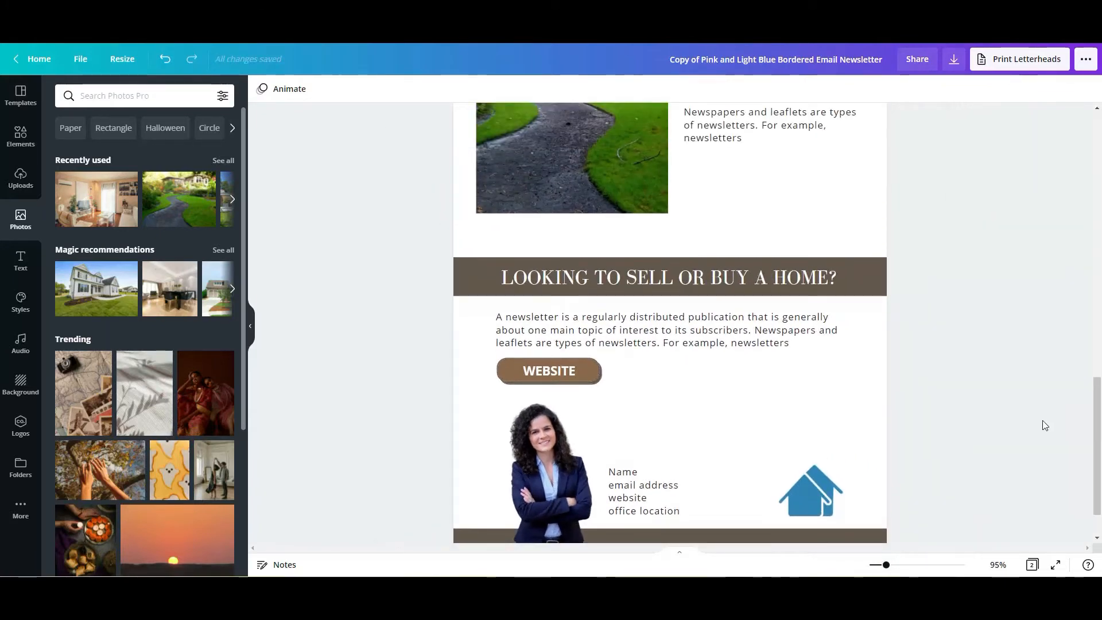
{"action": "left_click_drag", "start_coordinate": [1097, 468], "coordinate": [1098, 296]}
{"action": "left_click_drag", "start_coordinate": [872, 569], "coordinate": [880, 564]}
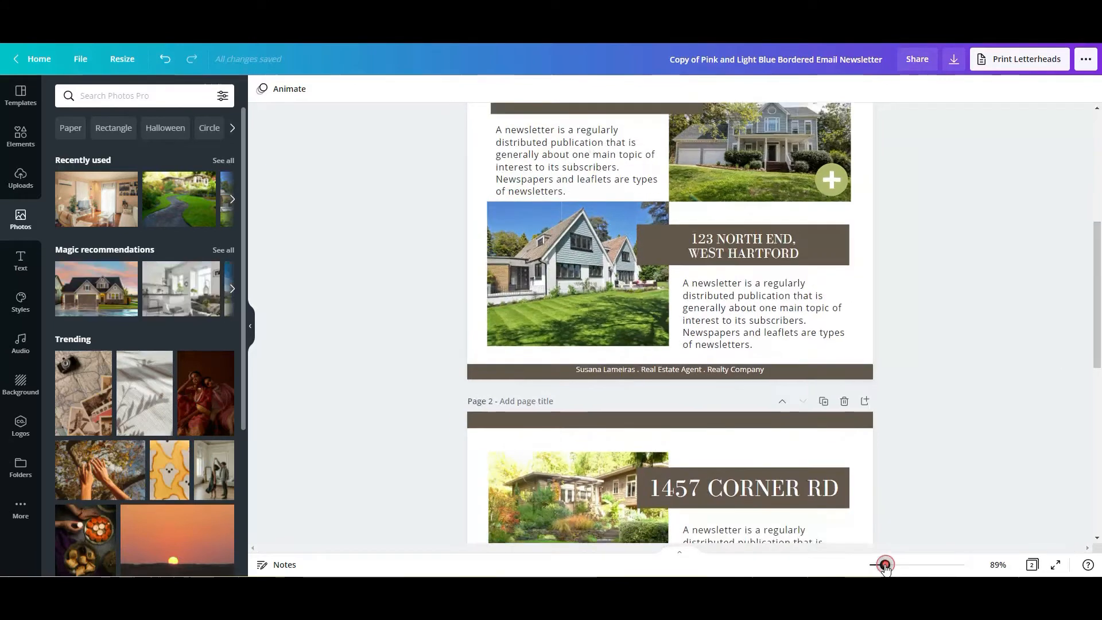
{"action": "scroll", "coordinate": [911, 456], "scroll_direction": "up", "scroll_amount": 4}
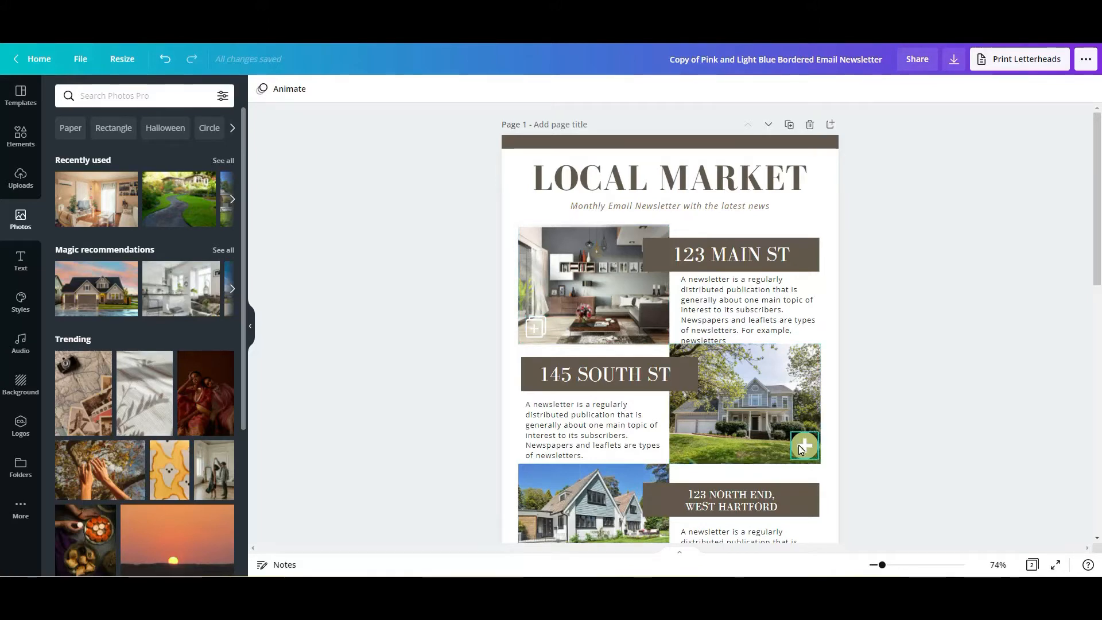
{"action": "scroll", "coordinate": [1091, 229], "scroll_direction": "down", "scroll_amount": 1}
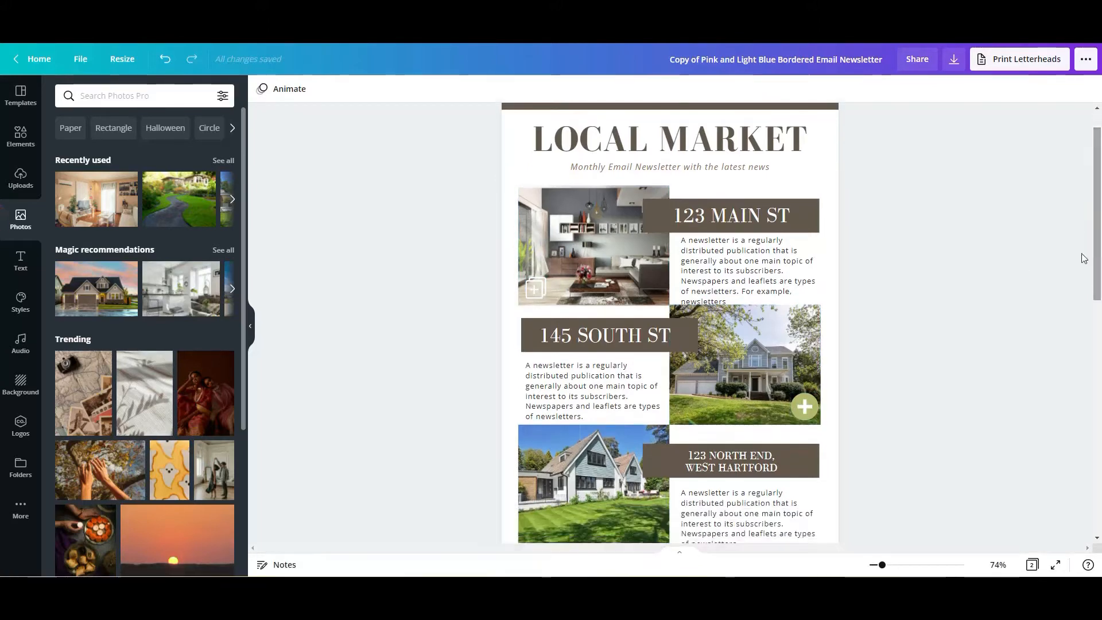
{"action": "left_click_drag", "start_coordinate": [883, 565], "coordinate": [876, 565]}
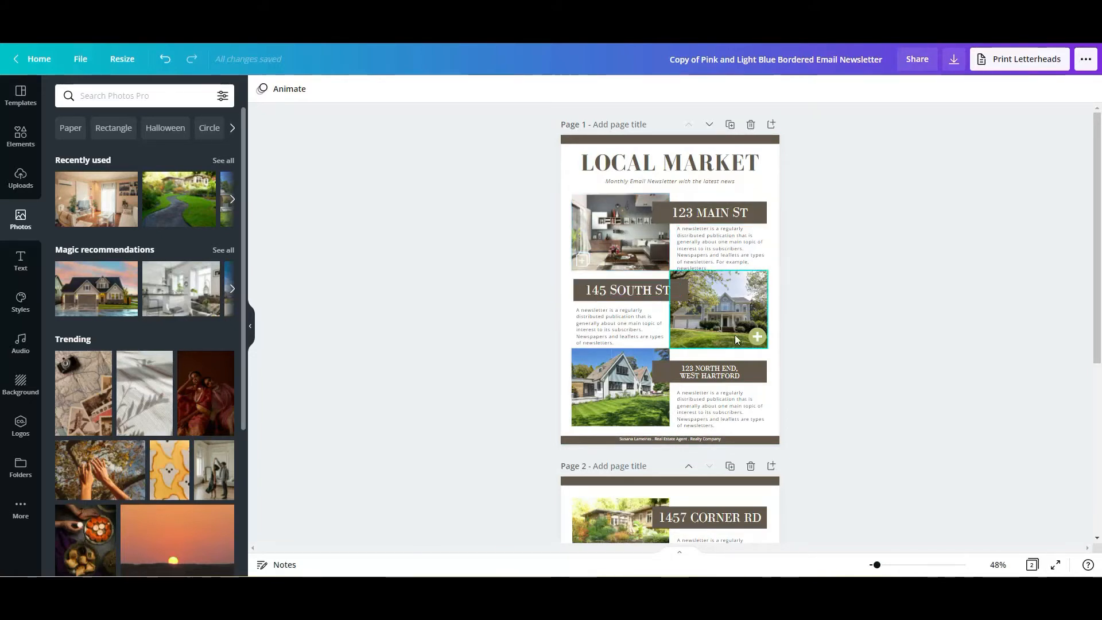
{"action": "left_click", "coordinate": [758, 338]}
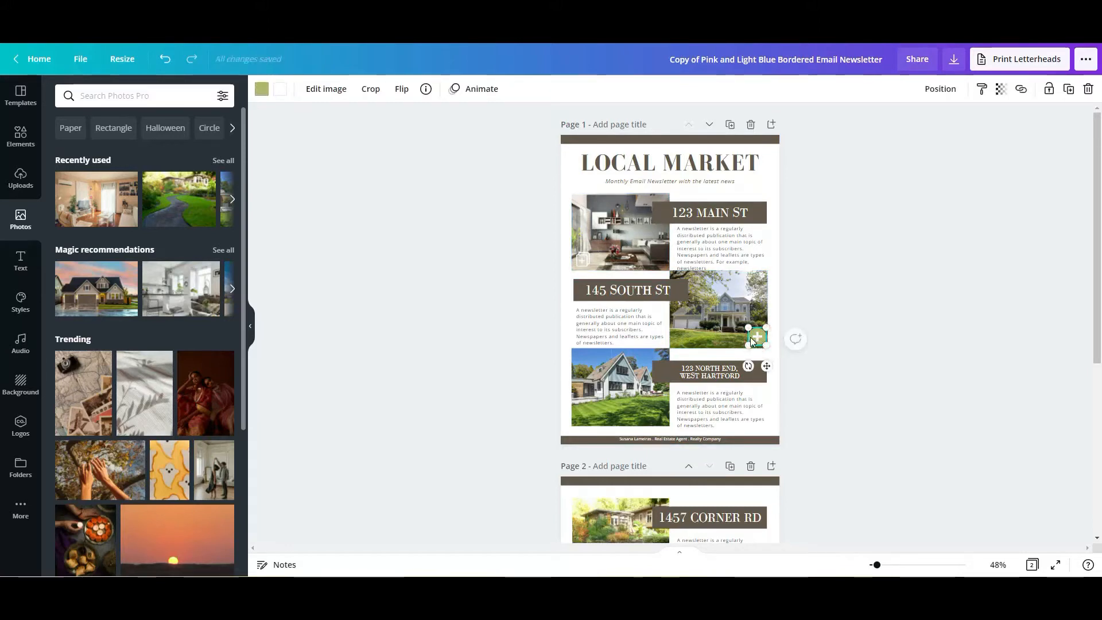
{"action": "left_click", "coordinate": [428, 256]}
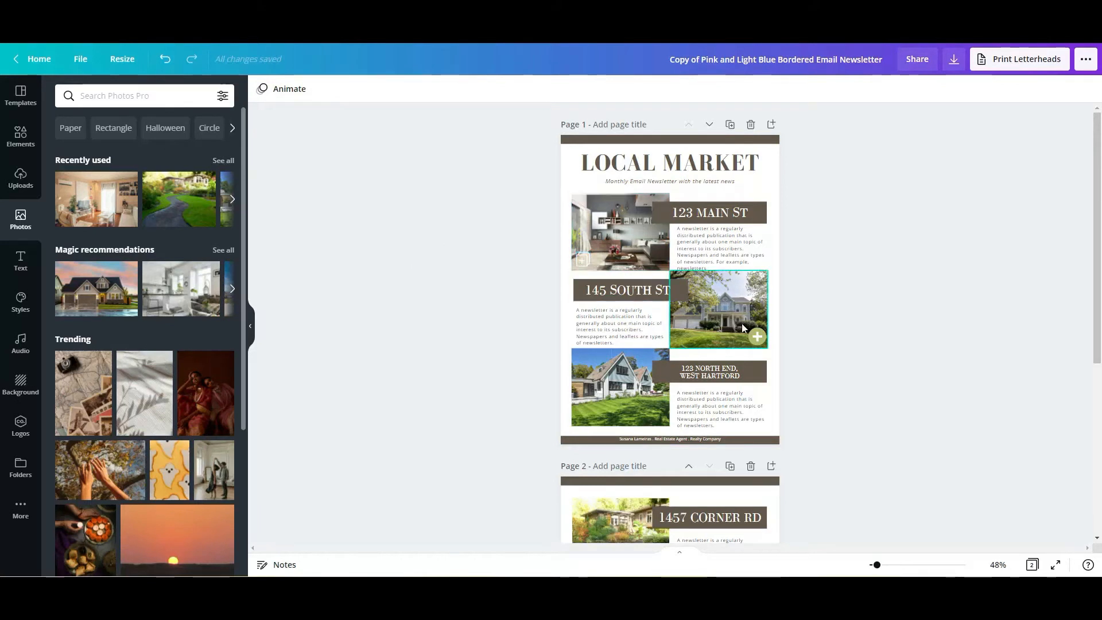
- Inspect the plus icons on the first and second listing photos on page 1, including a close-up view
{"action": "left_click", "coordinate": [583, 265]}
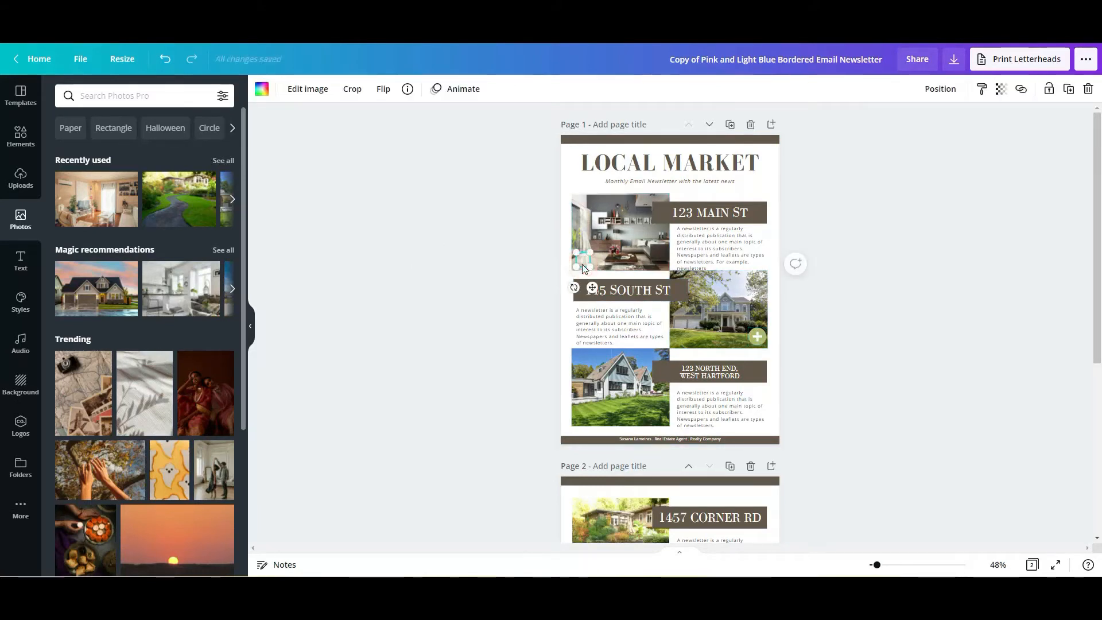
{"action": "left_click", "coordinate": [756, 336]}
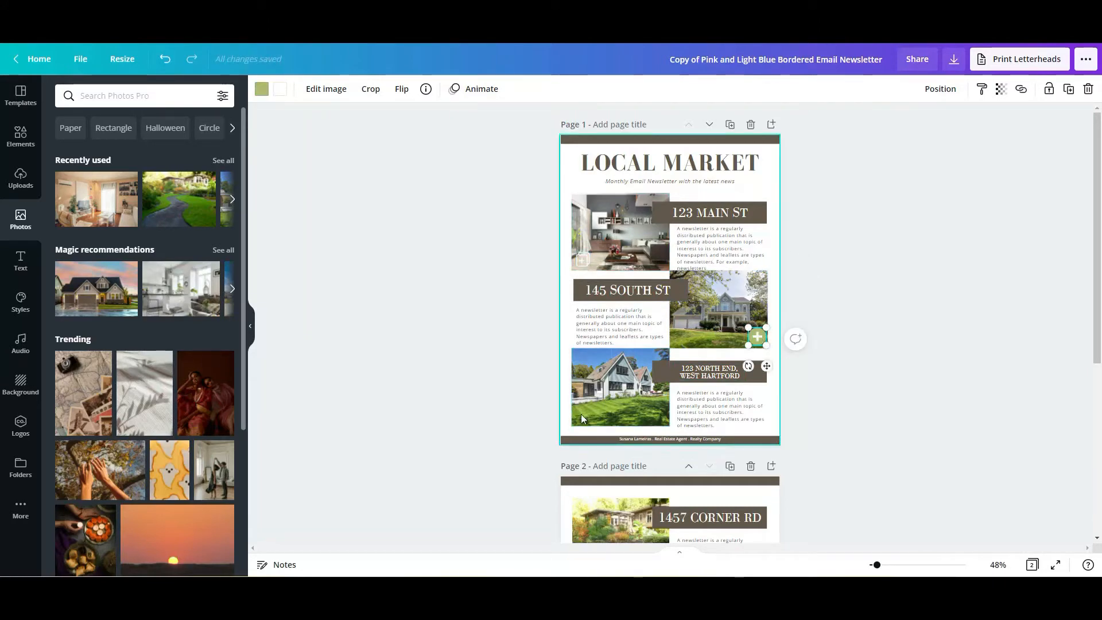
{"action": "left_click", "coordinate": [891, 563]}
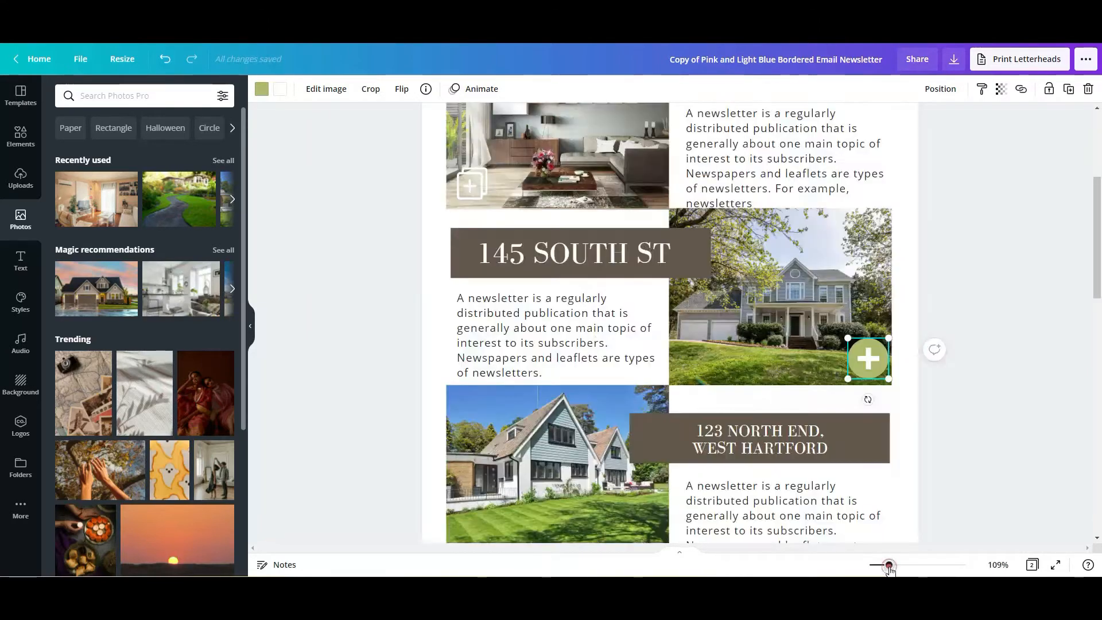
{"action": "scroll", "coordinate": [971, 394], "scroll_direction": "up", "scroll_amount": 3}
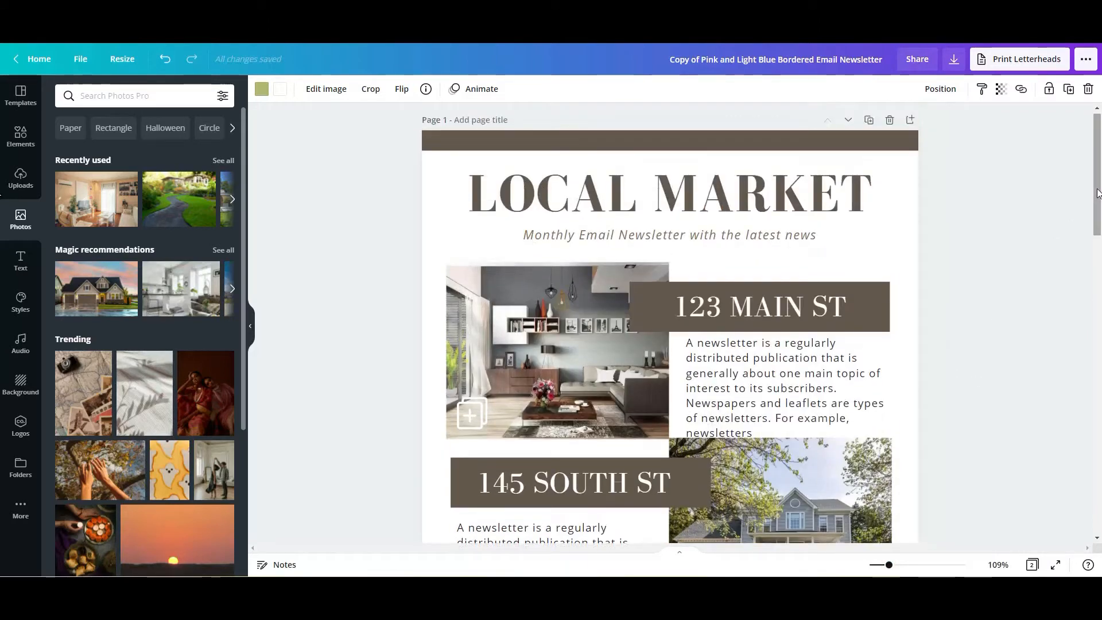
{"action": "left_click_drag", "start_coordinate": [1097, 176], "coordinate": [1097, 189]}
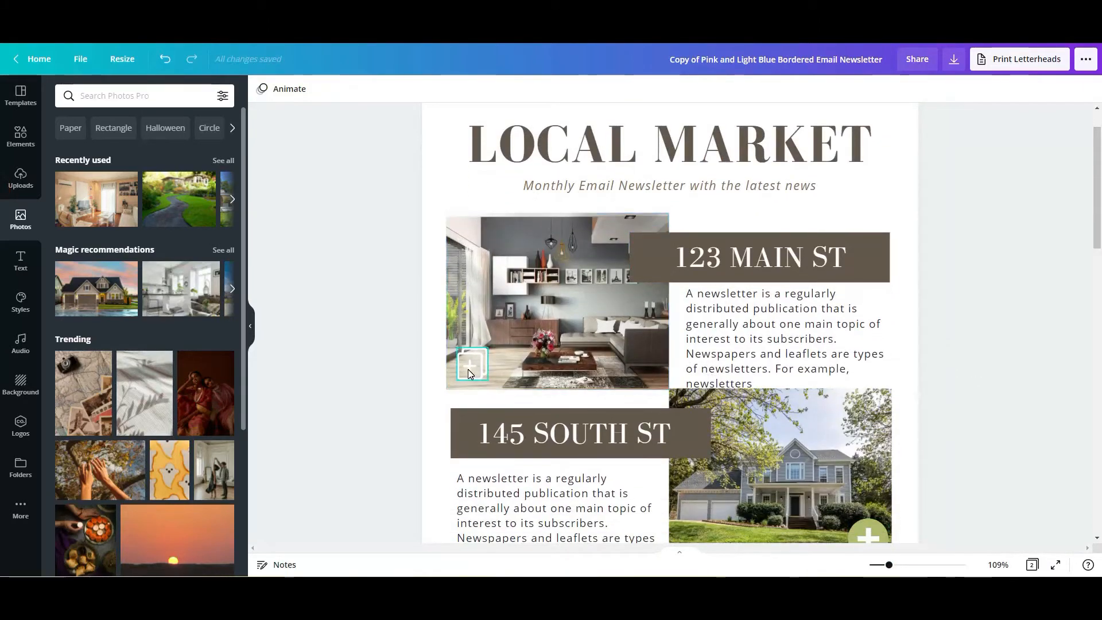
{"action": "left_click_drag", "start_coordinate": [887, 568], "coordinate": [882, 564]}
{"action": "scroll", "coordinate": [1086, 237], "scroll_direction": "down", "scroll_amount": 1}
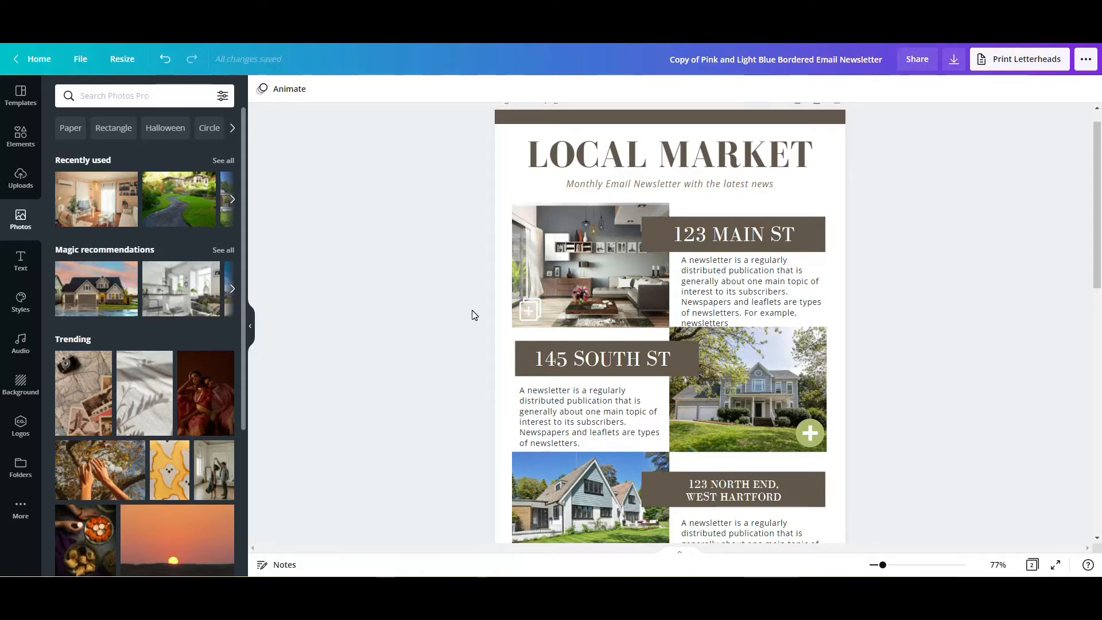
- Search the elements library for "magnifying glass"
{"action": "left_click", "coordinate": [144, 96]}
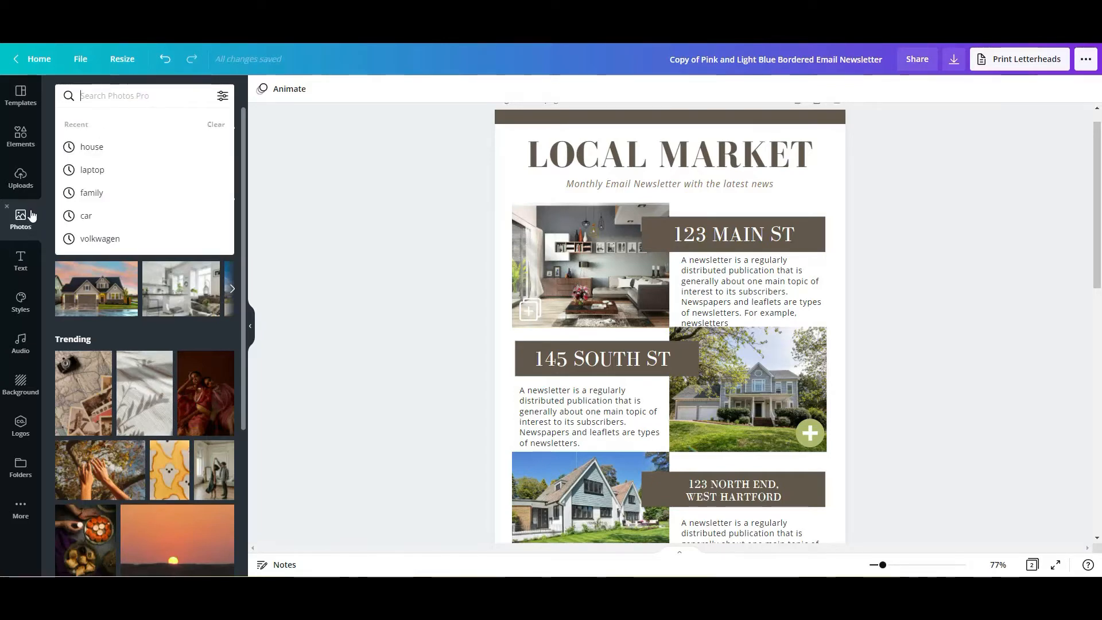
{"action": "left_click", "coordinate": [21, 136]}
{"action": "left_click", "coordinate": [113, 95]}
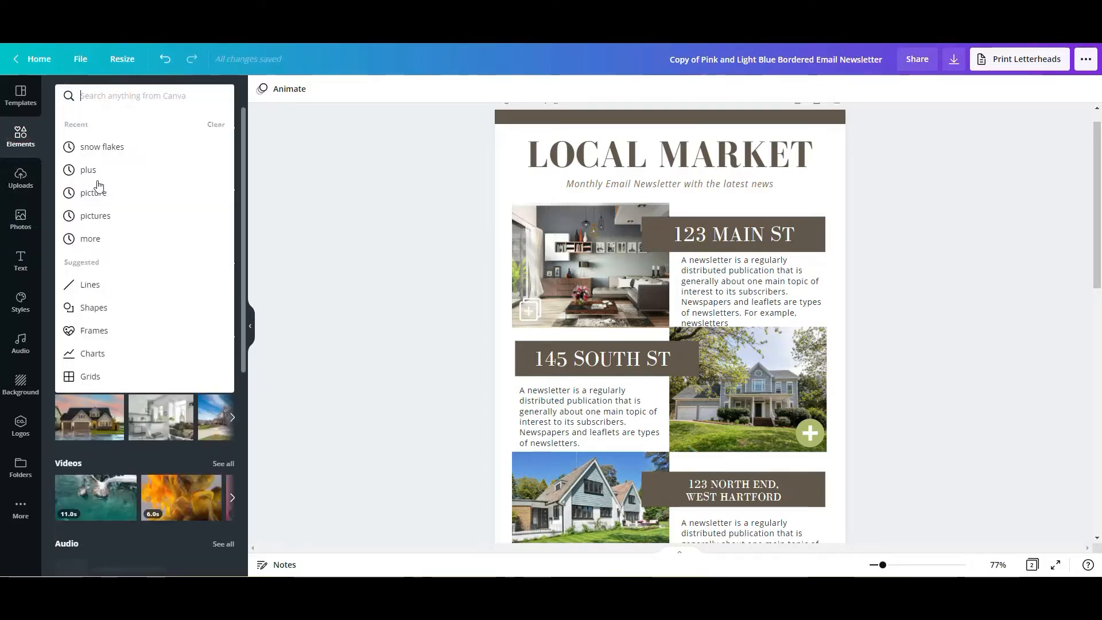
{"action": "type", "text": "mar"}
{"action": "key", "text": "BackSpace"}
{"action": "left_click", "coordinate": [114, 147]}
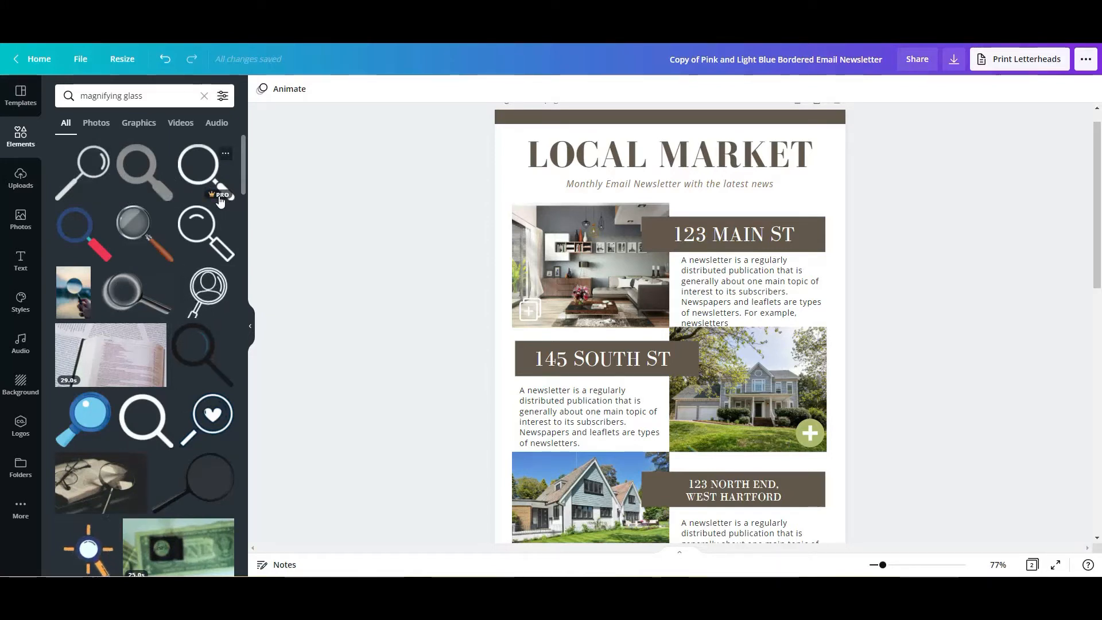
- Try a black magnifying glass graphic on page 1 and delete it
{"action": "left_click", "coordinate": [86, 178]}
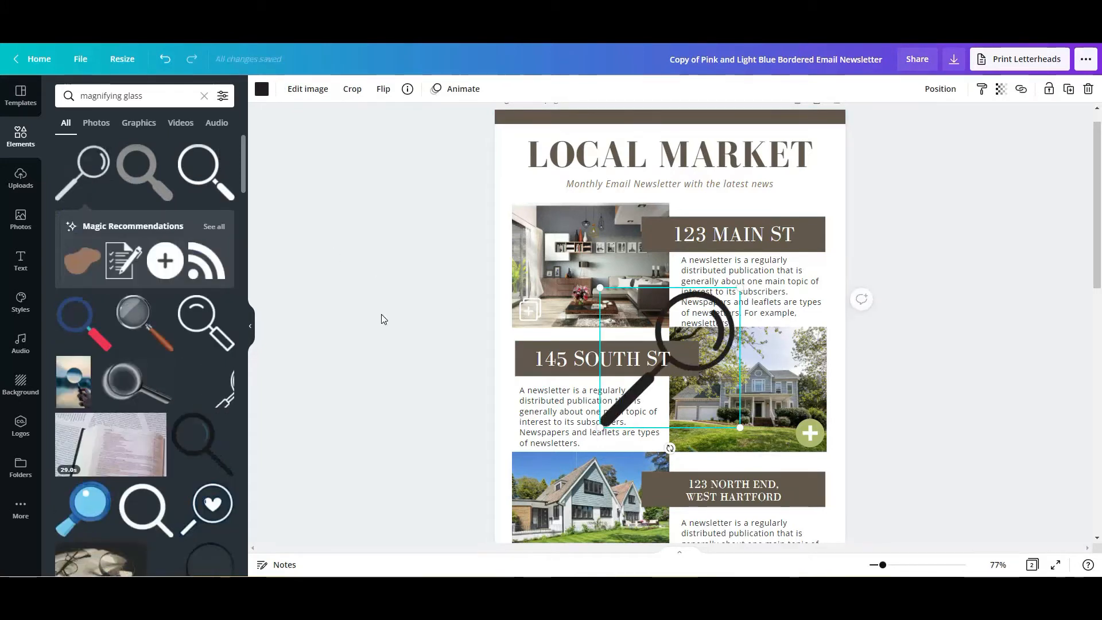
{"action": "key", "text": "Delete"}
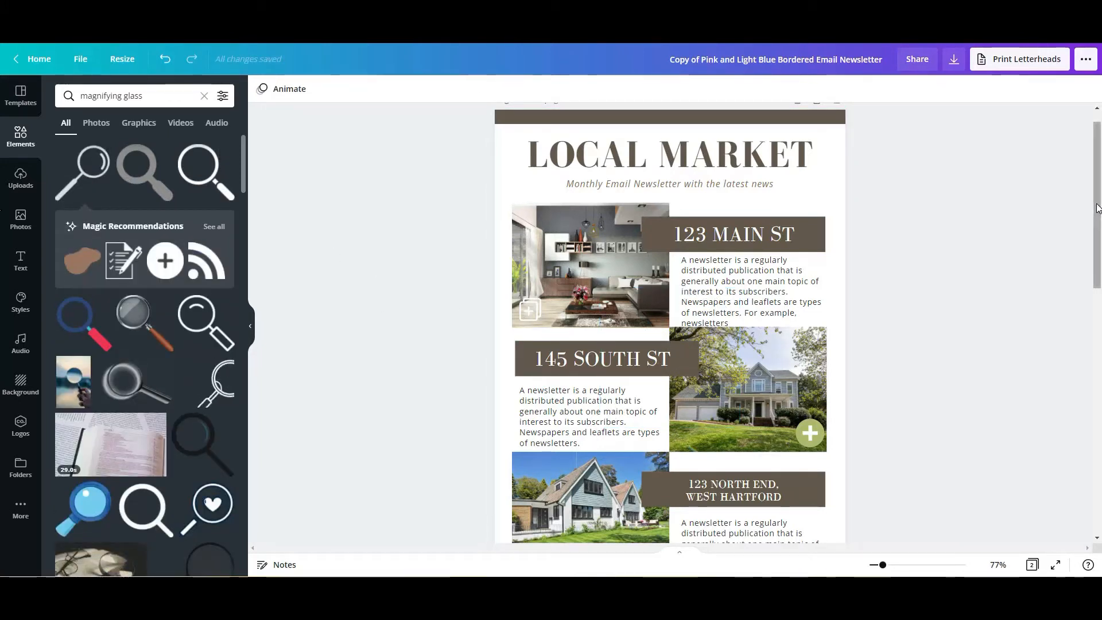
- Examine the 123 MAIN ST listing's photo, plus icon, address banner, heading and description, individually and as a group selection
{"action": "left_click_drag", "start_coordinate": [1097, 208], "coordinate": [1098, 201]}
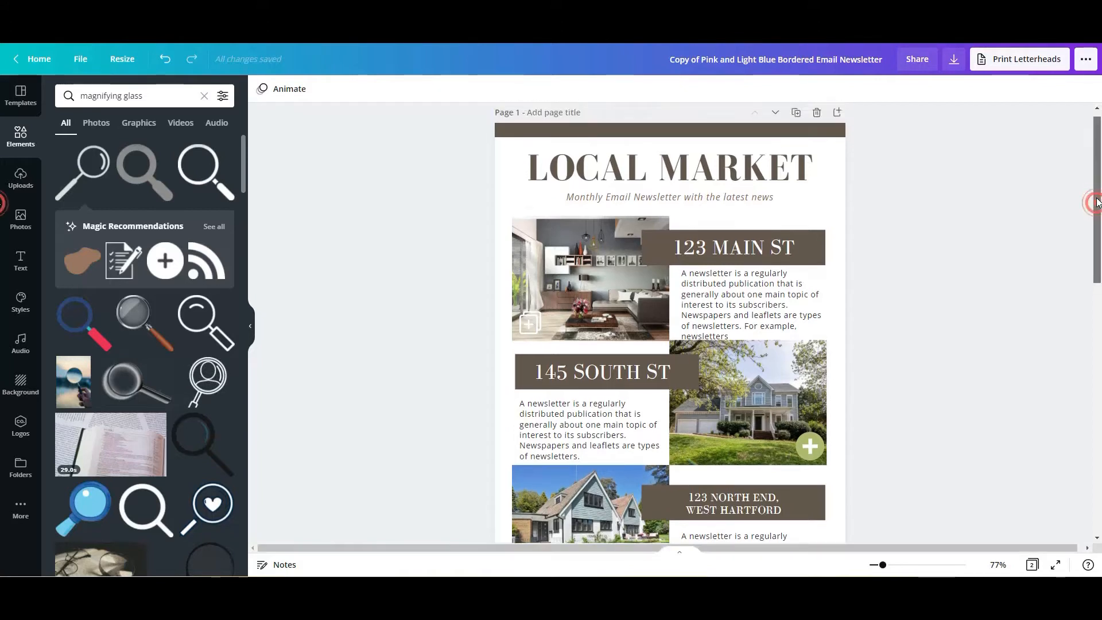
{"action": "left_click_drag", "start_coordinate": [1098, 207], "coordinate": [1098, 231]}
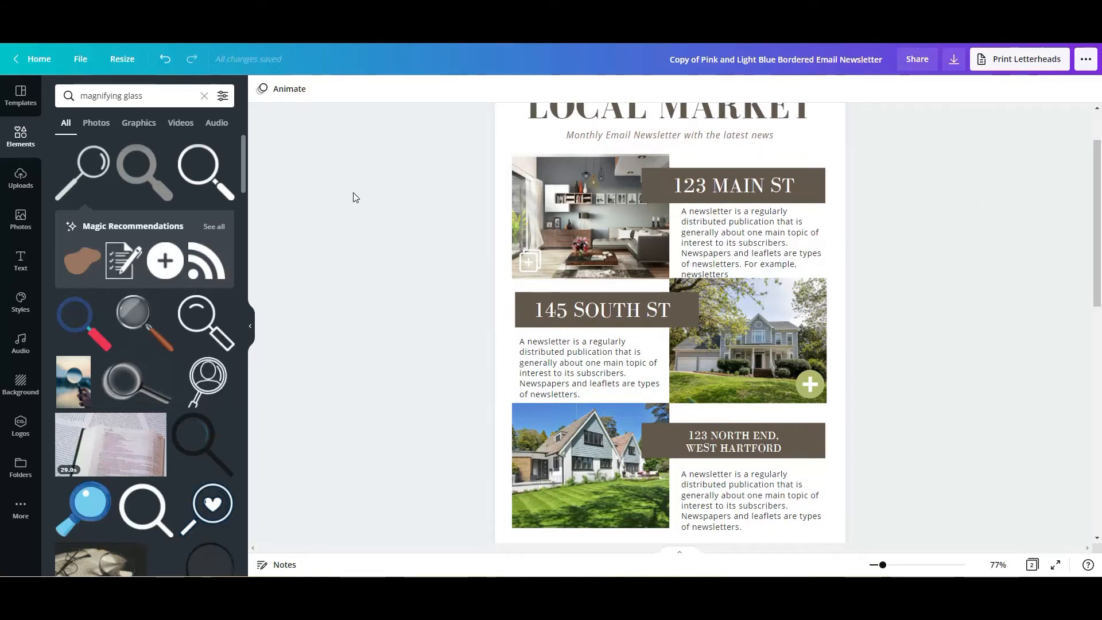
{"action": "left_click_drag", "start_coordinate": [1096, 224], "coordinate": [1096, 201]}
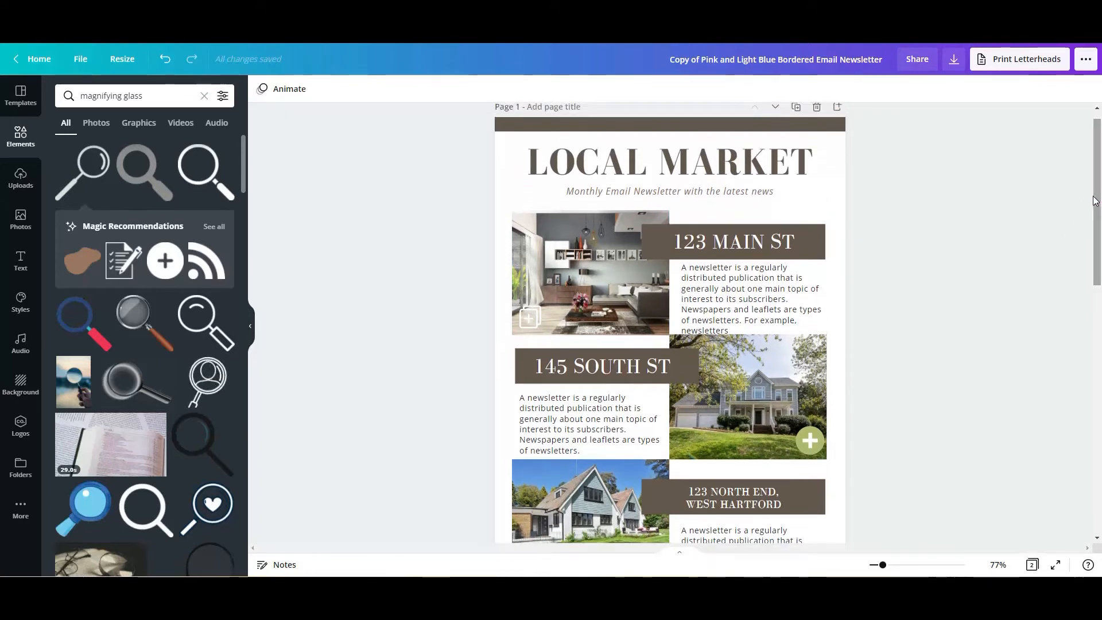
{"action": "left_click", "coordinate": [533, 227]}
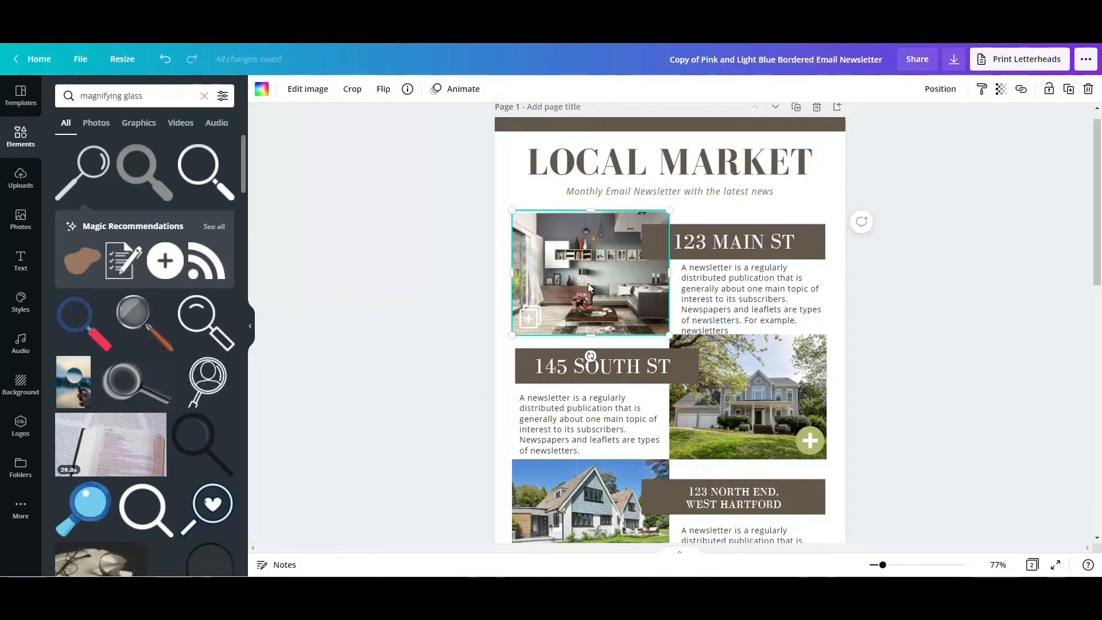
{"action": "left_click", "coordinate": [803, 290]}
{"action": "left_click", "coordinate": [891, 287]}
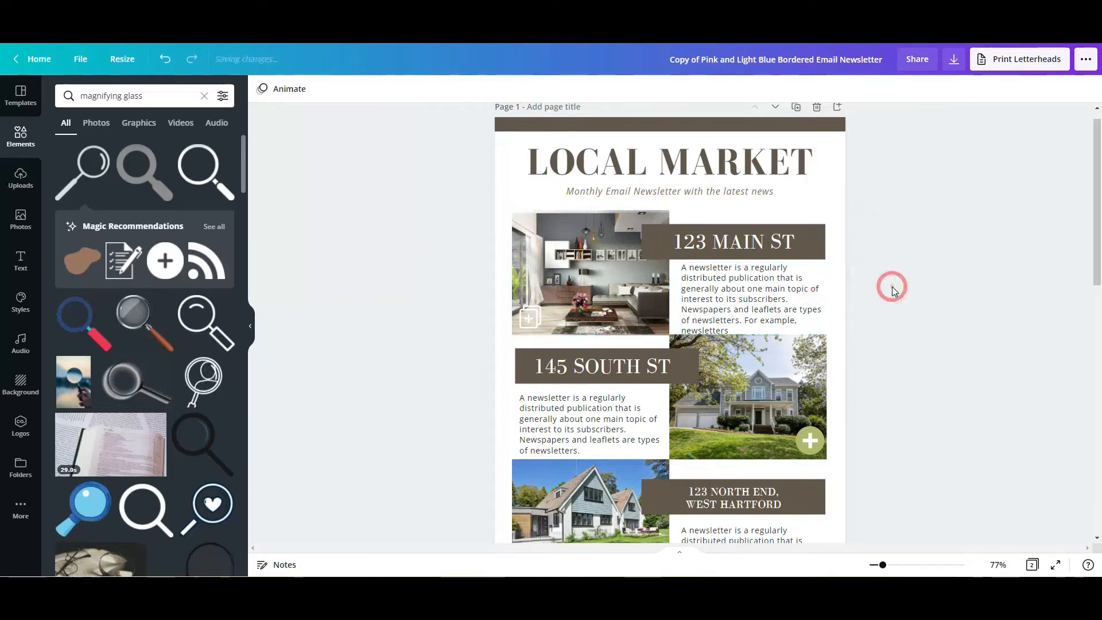
{"action": "left_click_drag", "start_coordinate": [1097, 206], "coordinate": [1094, 210]}
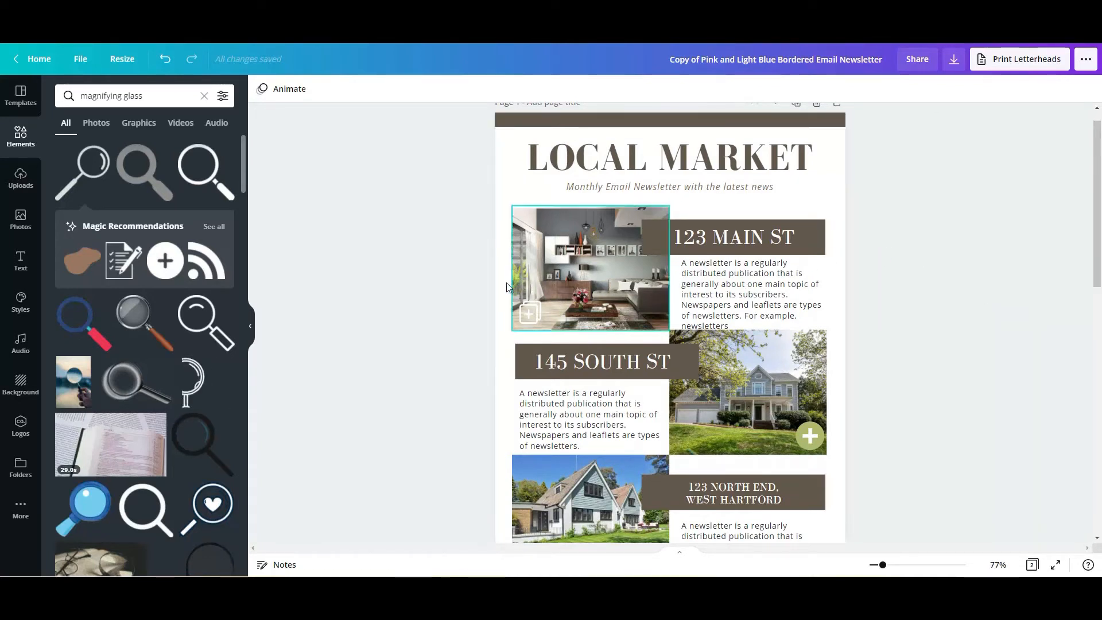
{"action": "left_click", "coordinate": [562, 242]}
{"action": "left_click", "coordinate": [529, 311]}
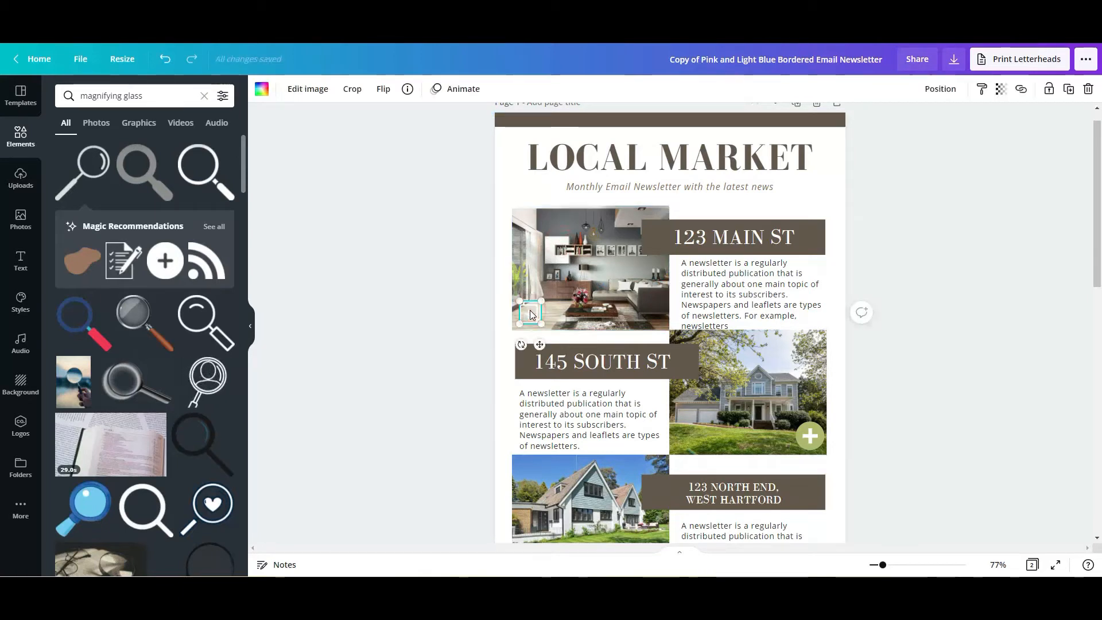
{"action": "left_click", "coordinate": [819, 224]}
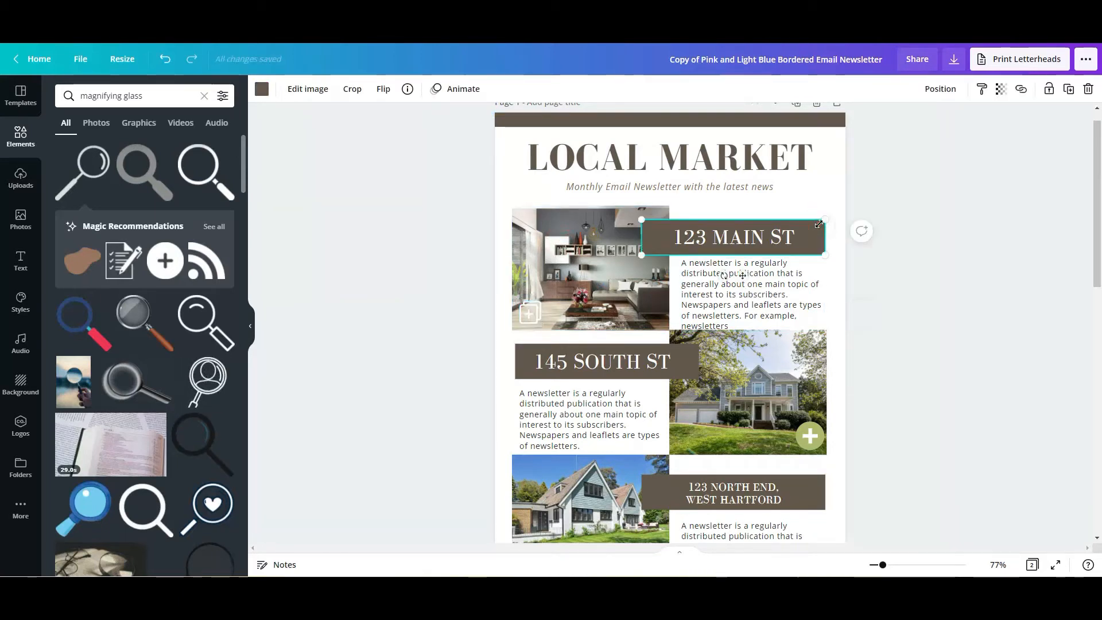
{"action": "left_click", "coordinate": [798, 230]}
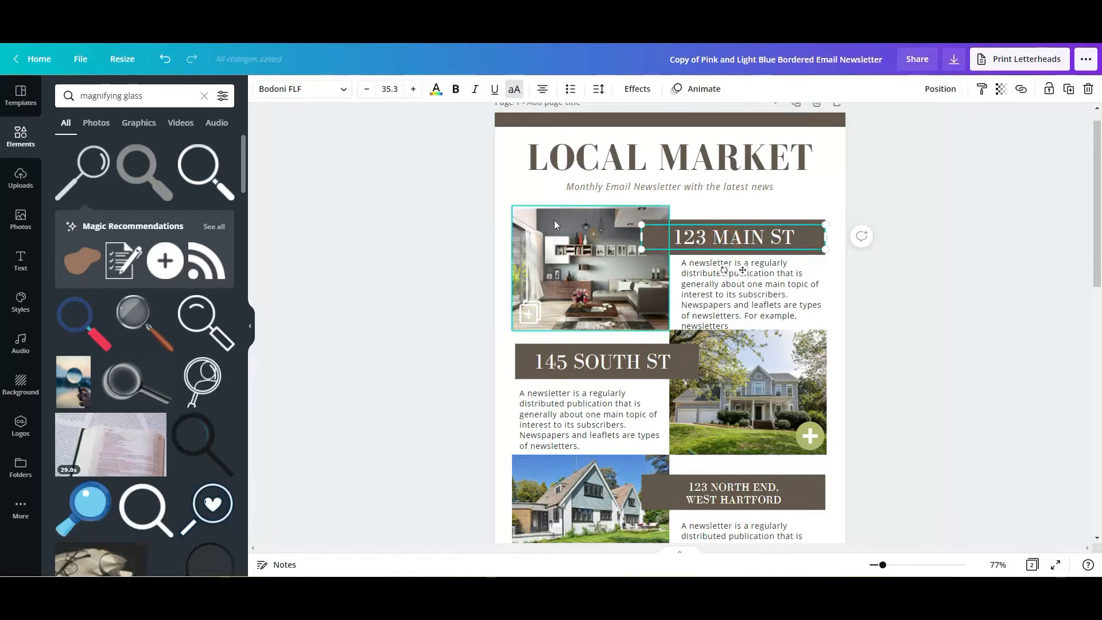
{"action": "left_click_drag", "start_coordinate": [446, 193], "coordinate": [859, 329]}
{"action": "left_click", "coordinate": [937, 310]}
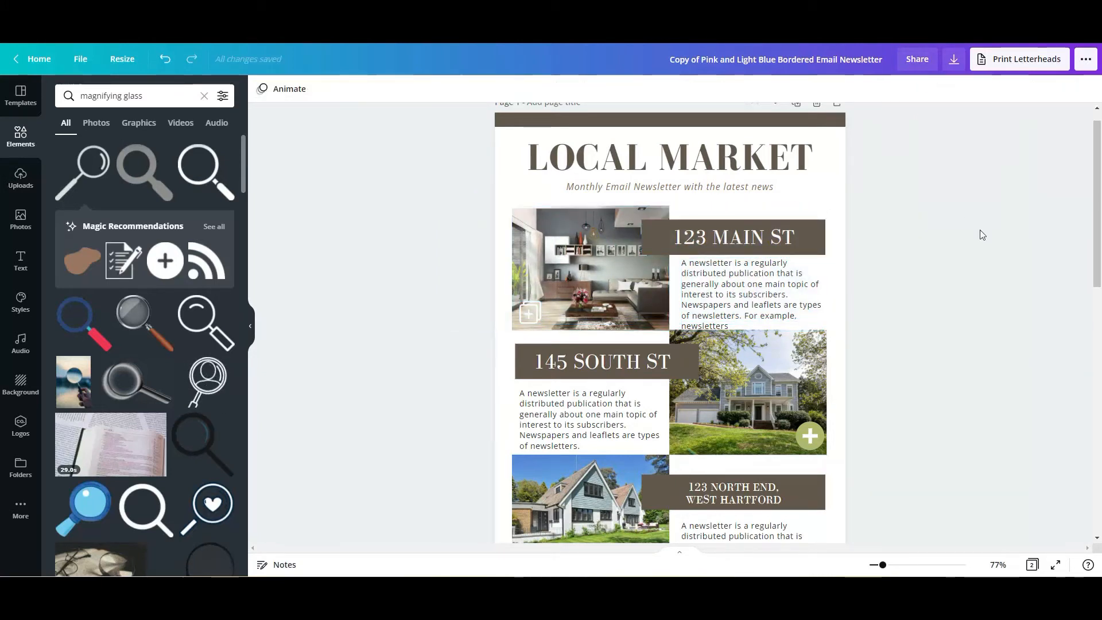
- Inspect the 145 SOUTH ST photo and open the link entry for its green plus icon
{"action": "scroll", "coordinate": [985, 233], "scroll_direction": "down", "scroll_amount": 5}
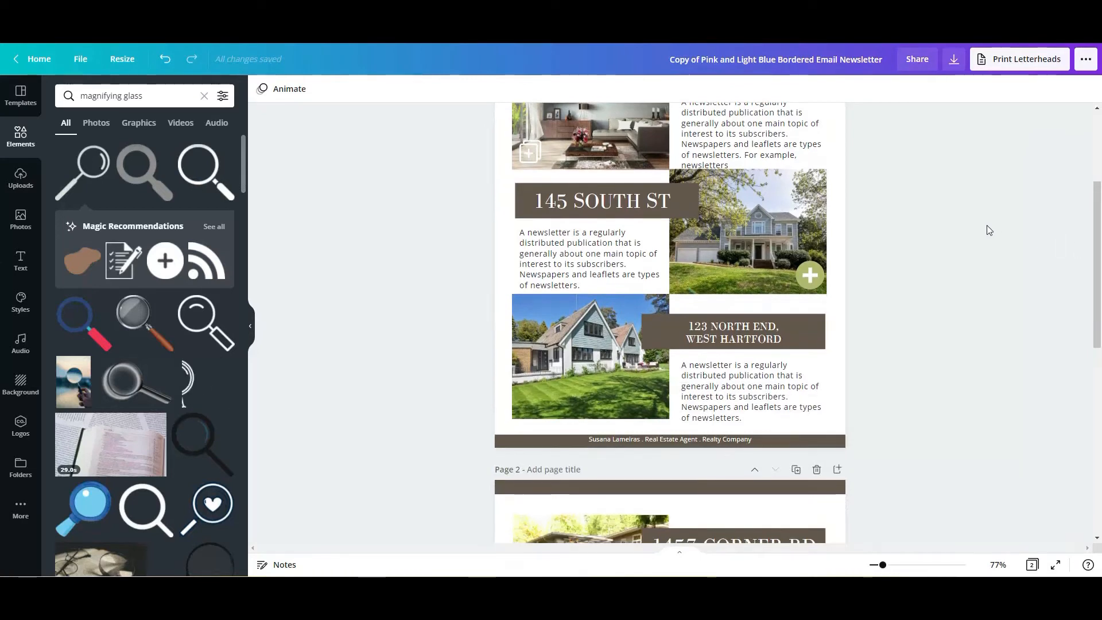
{"action": "left_click", "coordinate": [796, 192]}
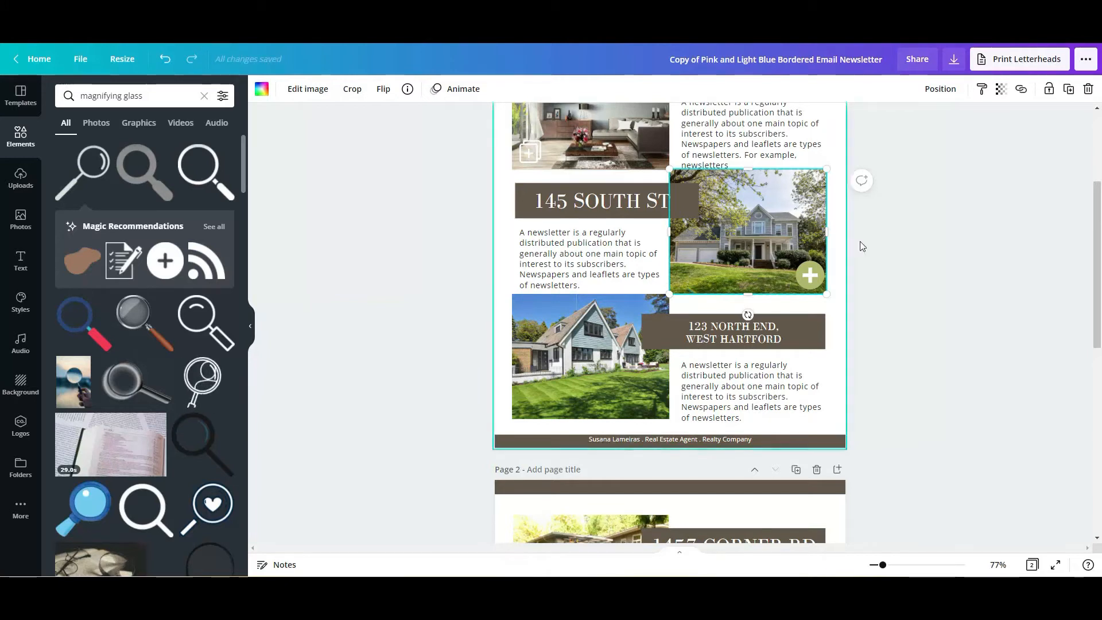
{"action": "left_click", "coordinate": [807, 275]}
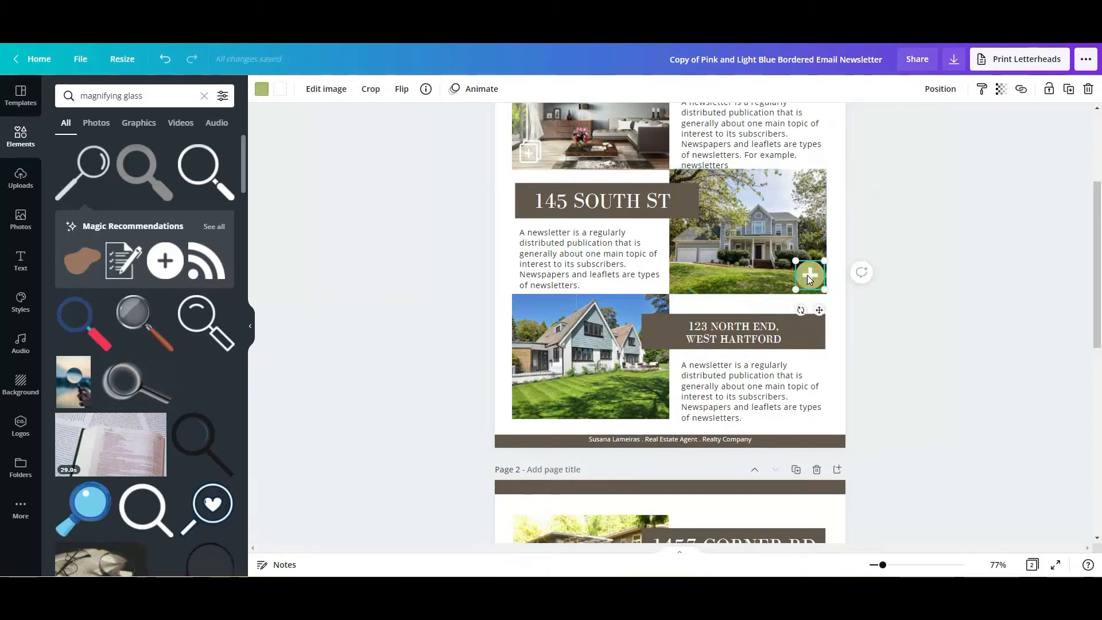
{"action": "left_click", "coordinate": [1021, 89]}
{"action": "left_click", "coordinate": [904, 313]}
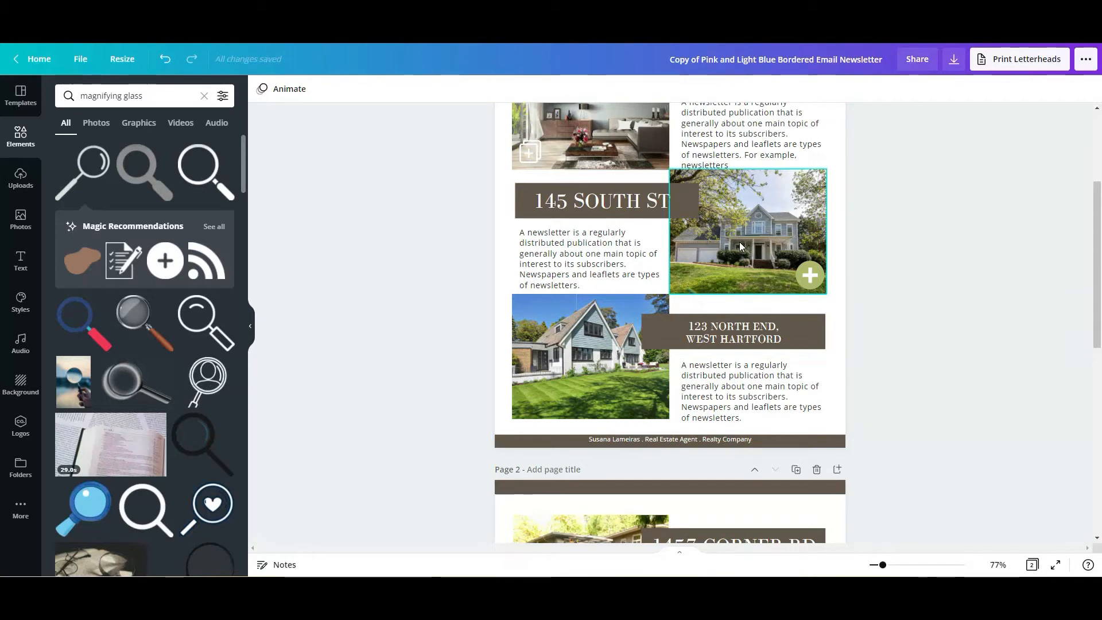
{"action": "left_click", "coordinate": [912, 286]}
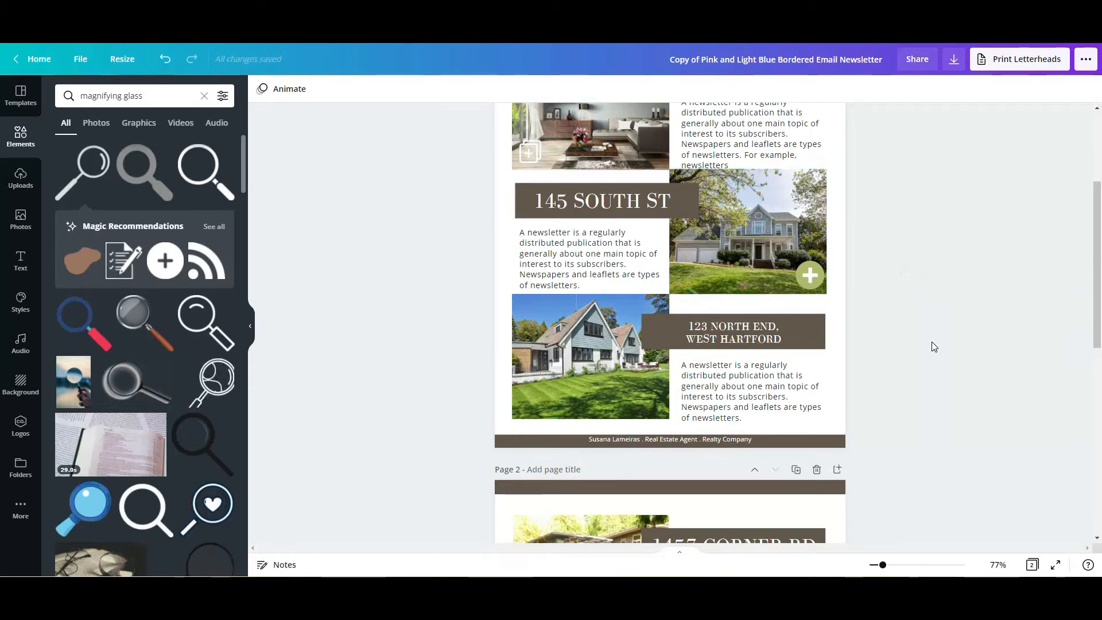
- Review both newsletter pages at several zoom levels, ending at the start of page 1
{"action": "left_click_drag", "start_coordinate": [1091, 251], "coordinate": [1084, 320]}
{"action": "scroll", "coordinate": [1084, 319], "scroll_direction": "up", "scroll_amount": 5}
{"action": "left_click_drag", "start_coordinate": [1095, 221], "coordinate": [1096, 239]}
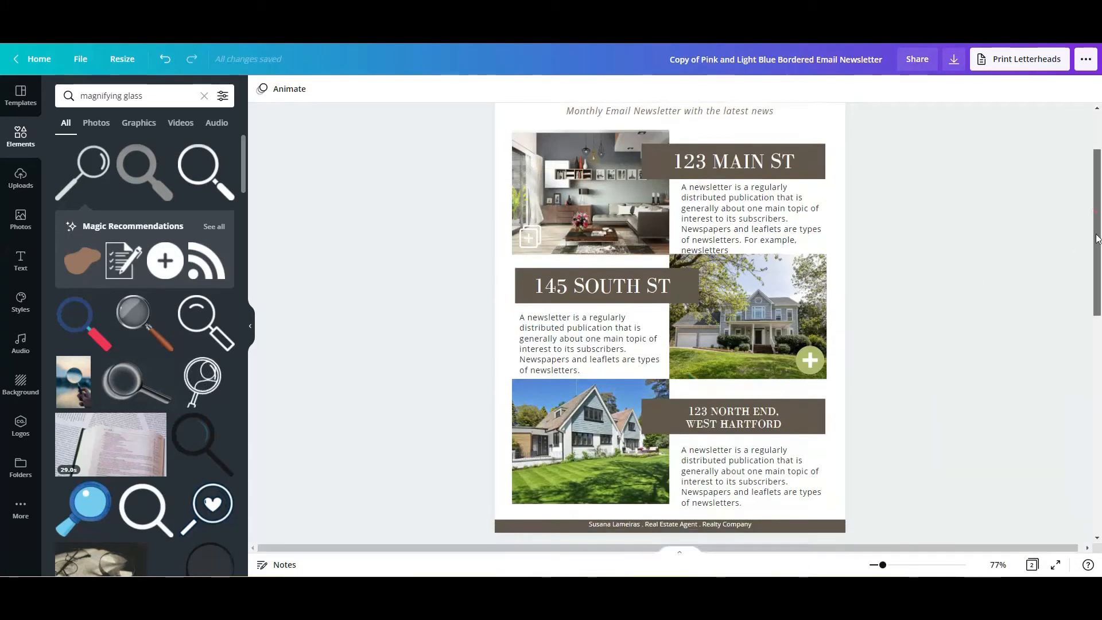
{"action": "scroll", "coordinate": [1097, 239], "scroll_direction": "down", "scroll_amount": 4}
{"action": "scroll", "coordinate": [1095, 239], "scroll_direction": "up", "scroll_amount": 3}
{"action": "left_click_drag", "start_coordinate": [1096, 239], "coordinate": [1098, 419]}
{"action": "left_click_drag", "start_coordinate": [884, 566], "coordinate": [877, 565]}
{"action": "scroll", "coordinate": [905, 443], "scroll_direction": "up", "scroll_amount": 2}
{"action": "scroll", "coordinate": [840, 340], "scroll_direction": "up", "scroll_amount": 3}
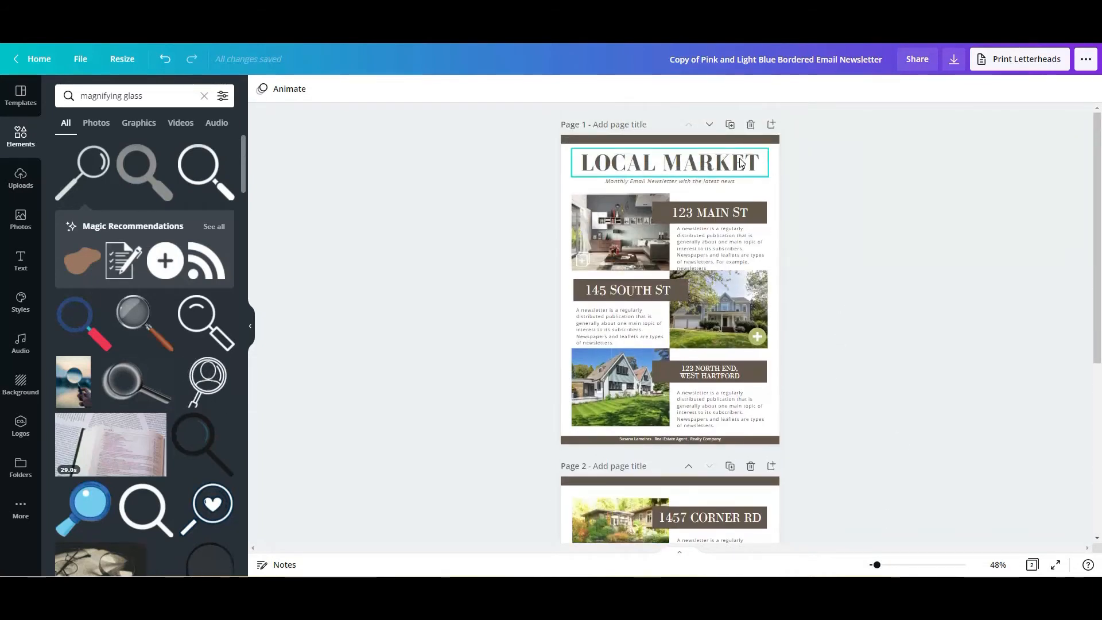
{"action": "left_click_drag", "start_coordinate": [875, 565], "coordinate": [869, 566]}
{"action": "left_click", "coordinate": [879, 566]}
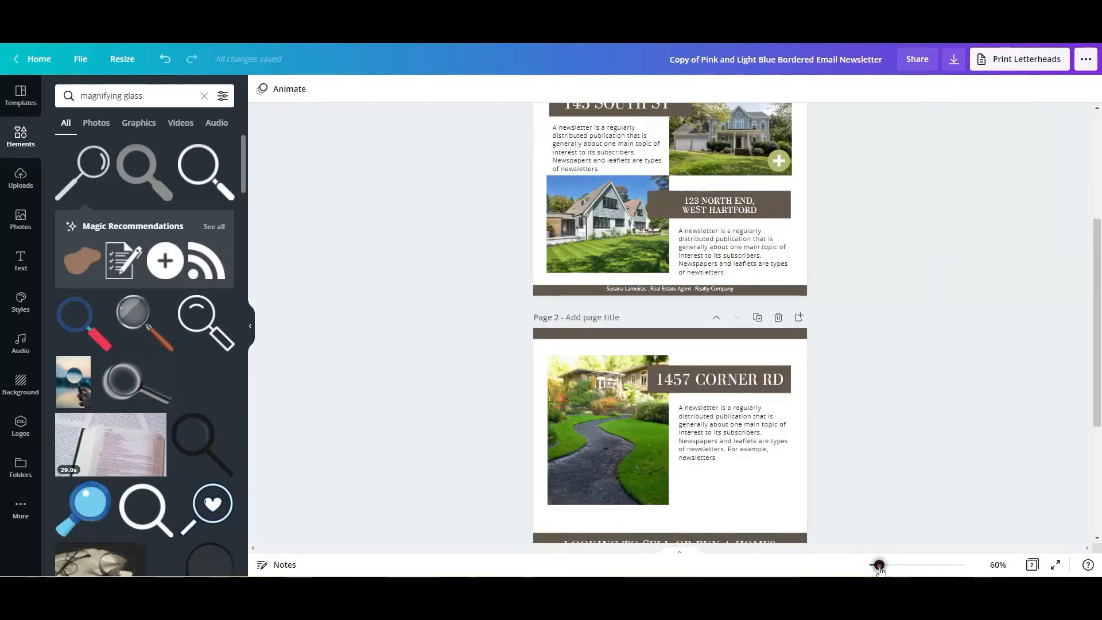
{"action": "left_click", "coordinate": [877, 423]}
{"action": "scroll", "coordinate": [875, 423], "scroll_direction": "up", "scroll_amount": 4}
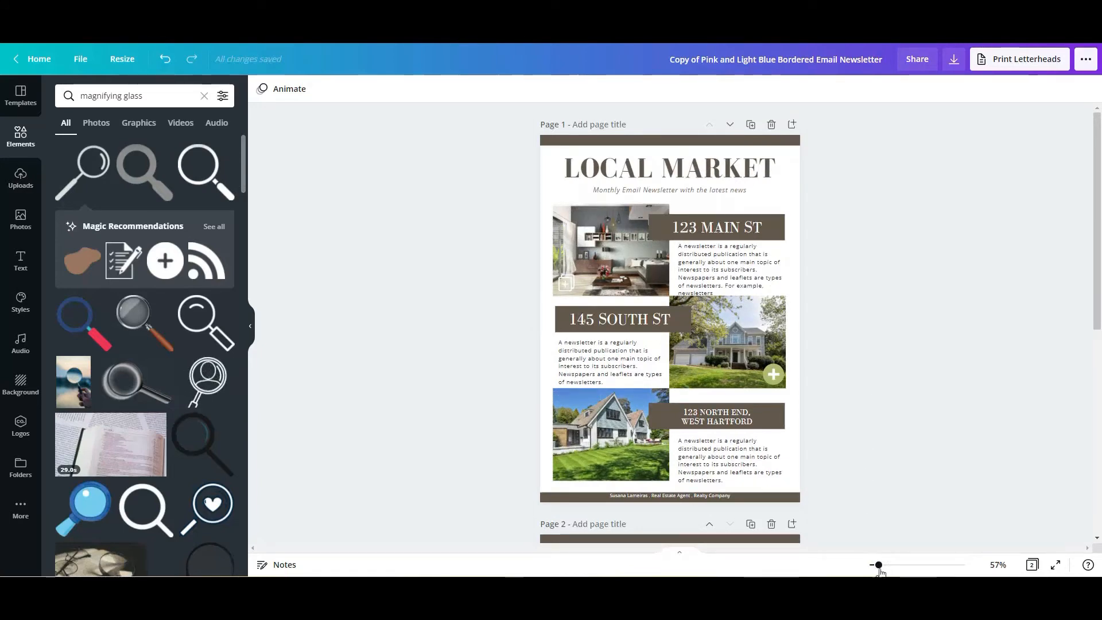
{"action": "left_click", "coordinate": [884, 566]}
{"action": "scroll", "coordinate": [925, 432], "scroll_direction": "up", "scroll_amount": 1}
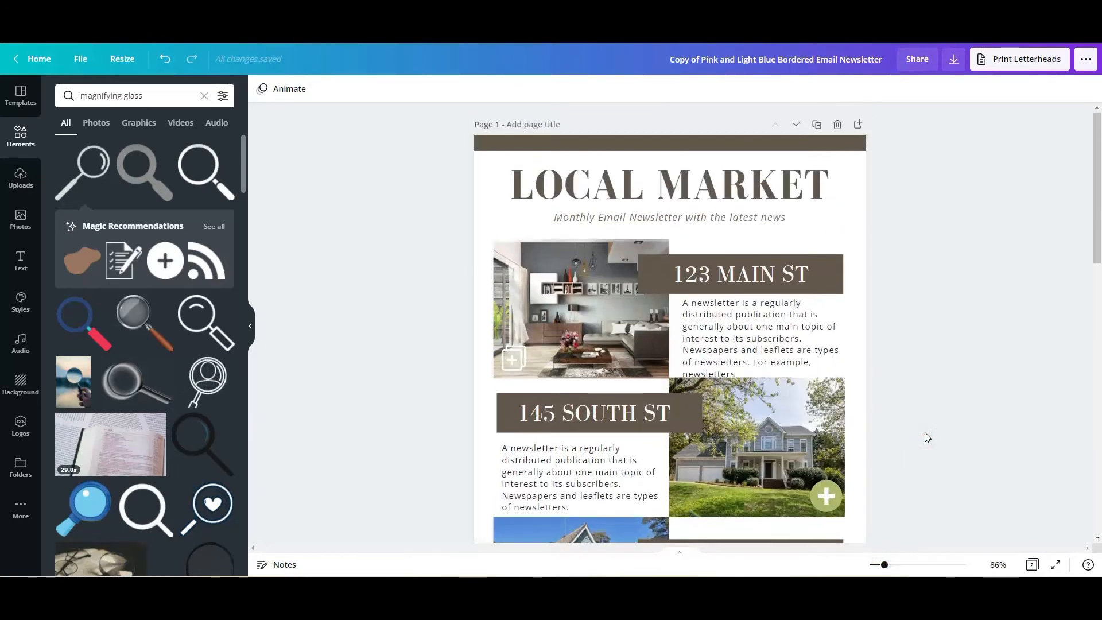